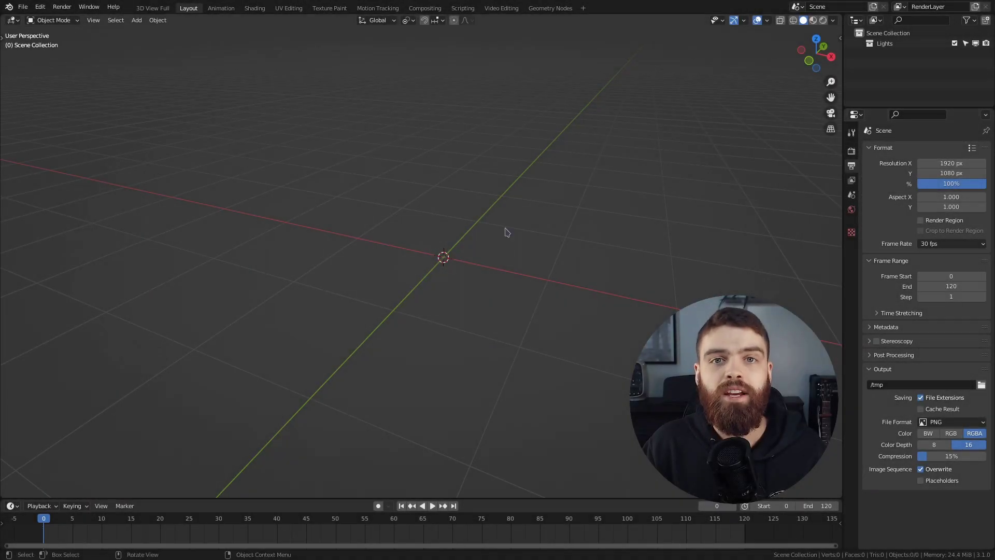
- Add a plane, rotate it 90° on X to stand upright, and squash it vertically
middle_drag(507, 231, 505, 251)
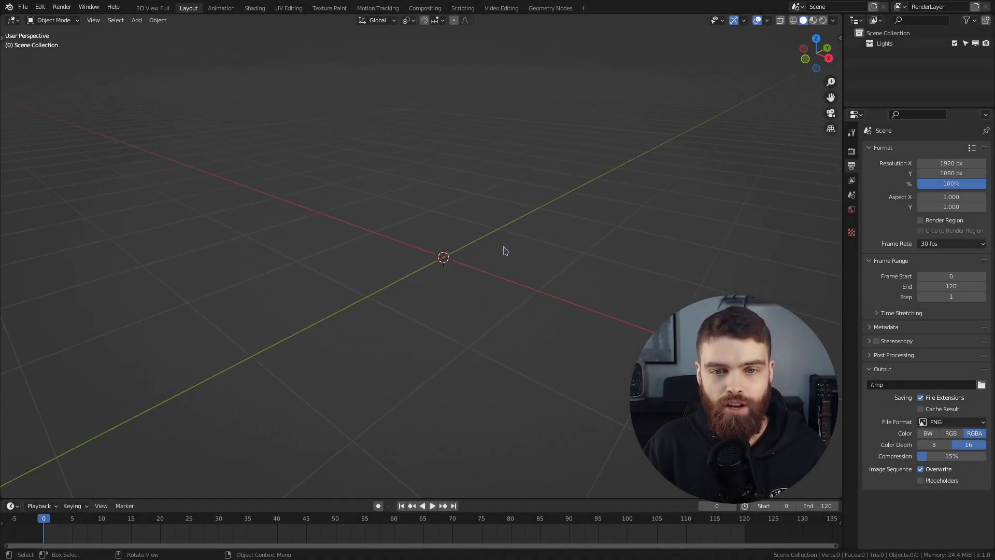
key(shift+a)
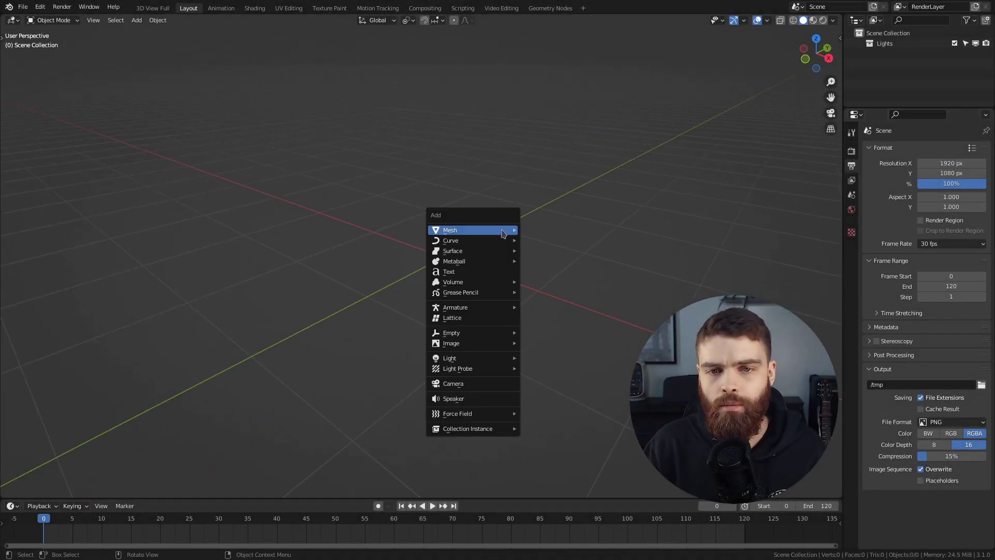
click(554, 232)
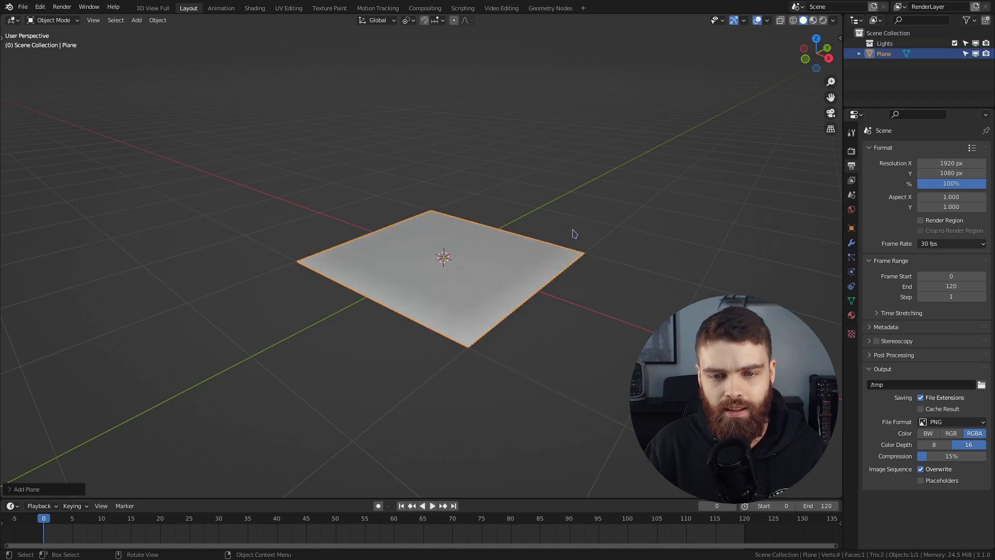
text(rx90)
key(Return)
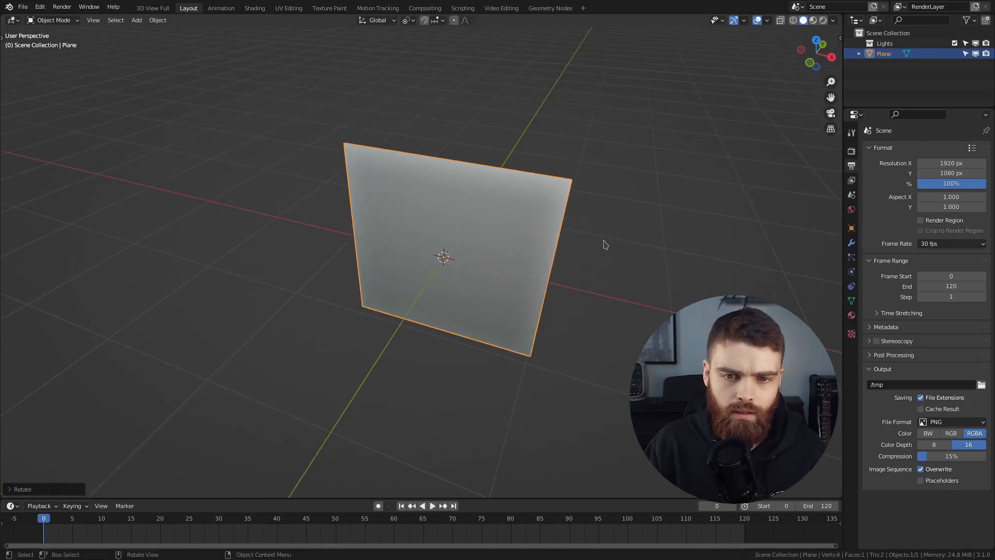
middle_drag(605, 244, 674, 233)
key(s)
key(z)
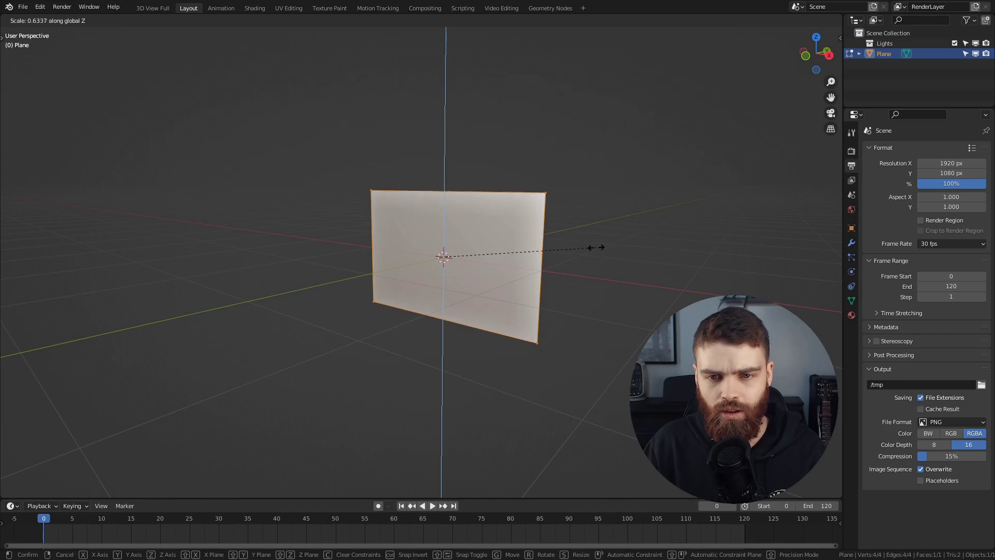
click(596, 248)
- In edit mode, add ten vertical and ten horizontal loop cuts across the plane
key(Tab)
key(ctrl+r)
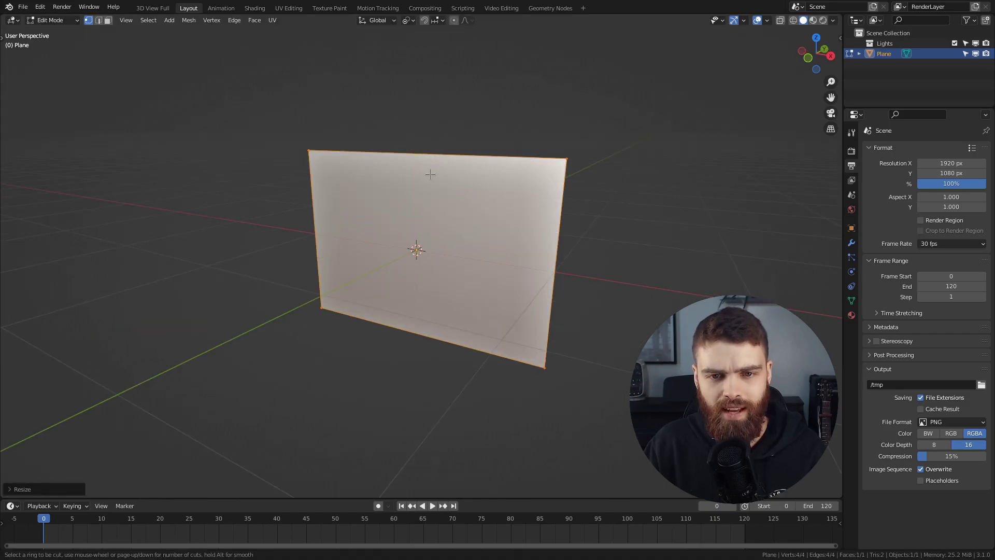
scroll(452, 164, up, 4)
scroll(452, 164, up, 1)
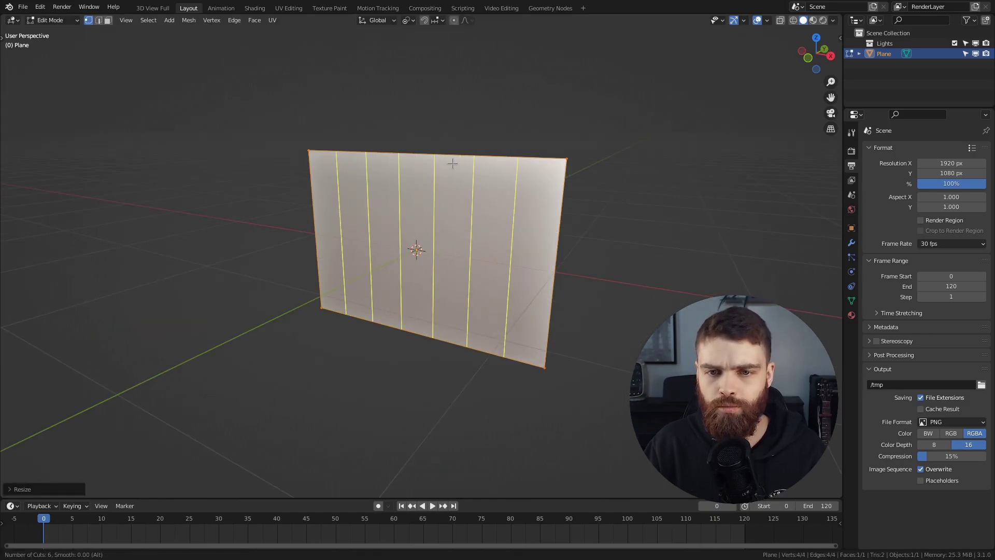
scroll(452, 164, up, 2)
scroll(453, 164, up, 1)
scroll(452, 164, up, 1)
click(452, 164)
right_click(452, 164)
key(ctrl+r)
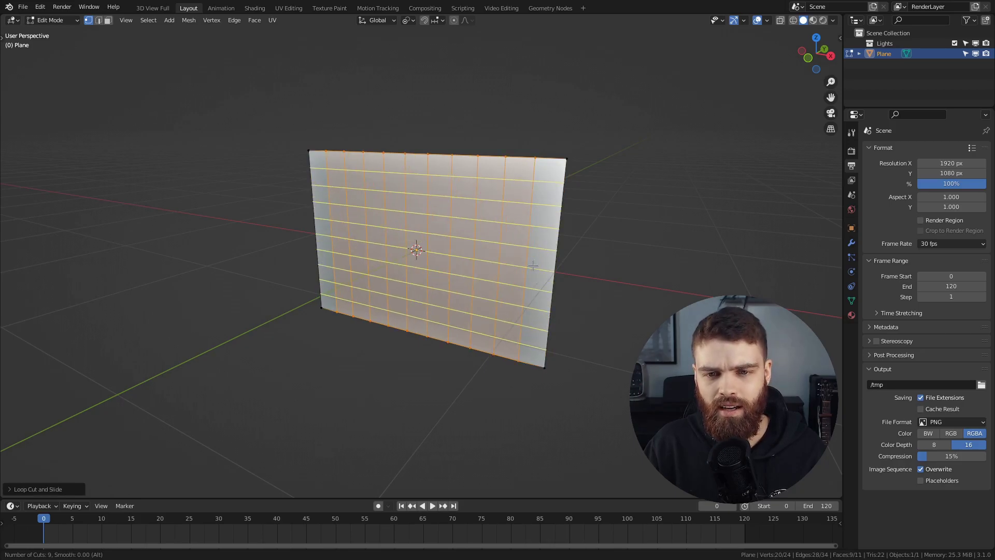
click(533, 265)
right_click(585, 266)
mouse_move(584, 266)
middle_down()
mouse_move(400, 228)
mouse_move(455, 195)
middle_up()
scroll(455, 195, up, 3)
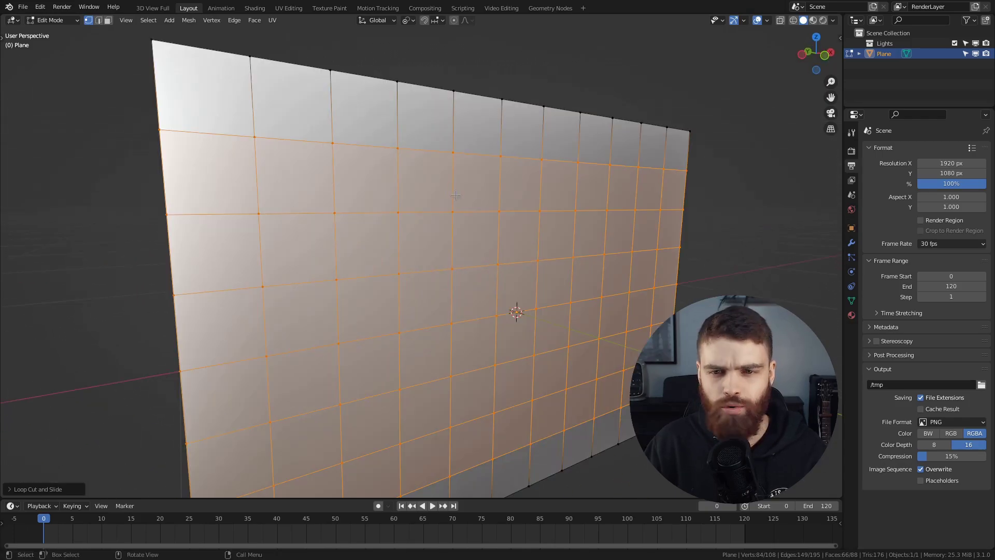
scroll(526, 129, down, 2)
scroll(493, 207, down, 2)
scroll(526, 218, down, 2)
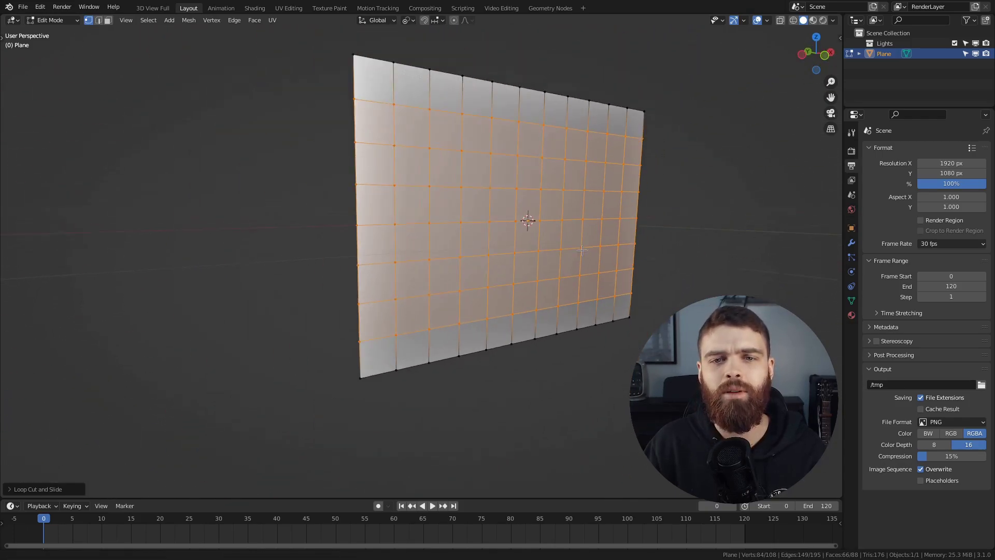
key(Tab)
- Add a Catmull-Clark Subdivision modifier with boundary smoothing set to Keep Corners
click(852, 244)
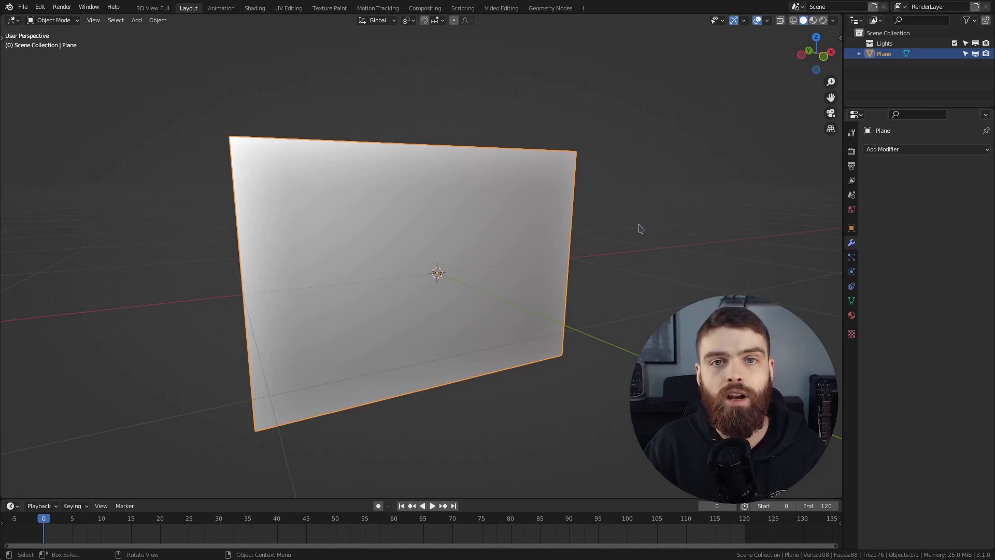
key(ctrl+1)
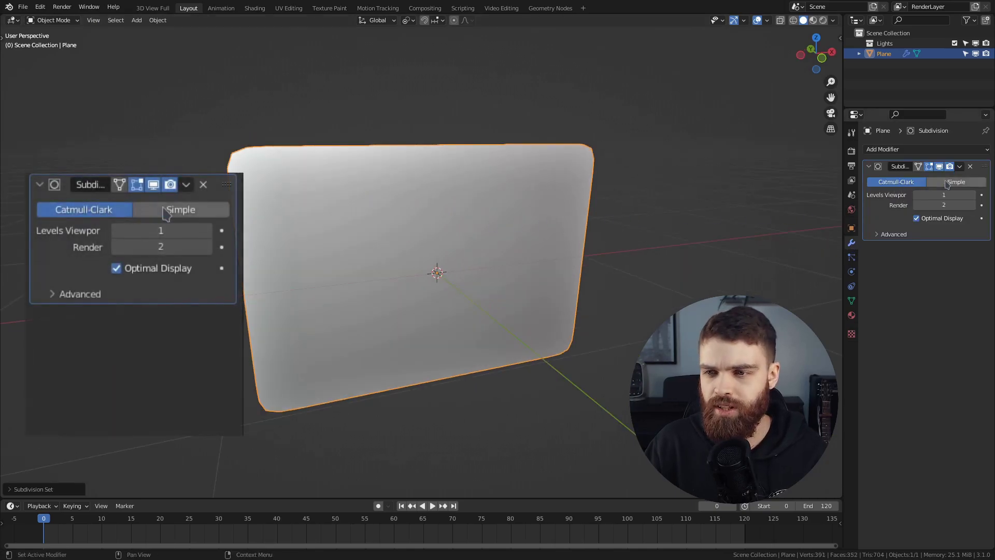
click(956, 183)
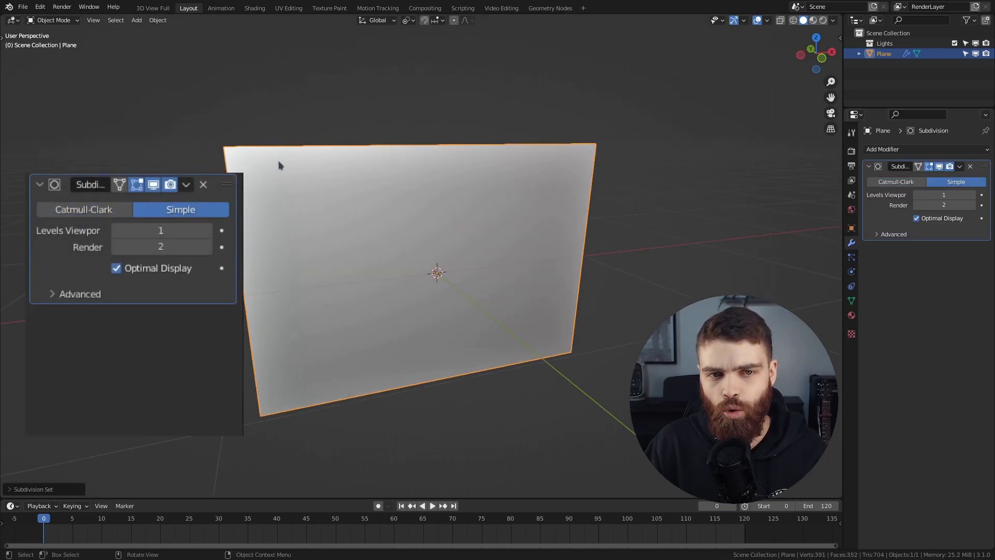
click(896, 182)
click(889, 236)
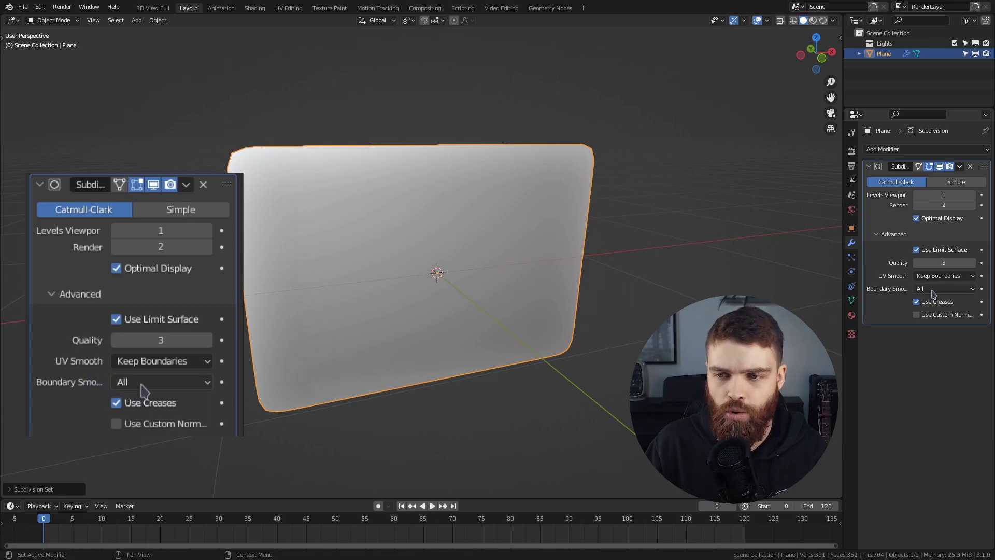
click(931, 291)
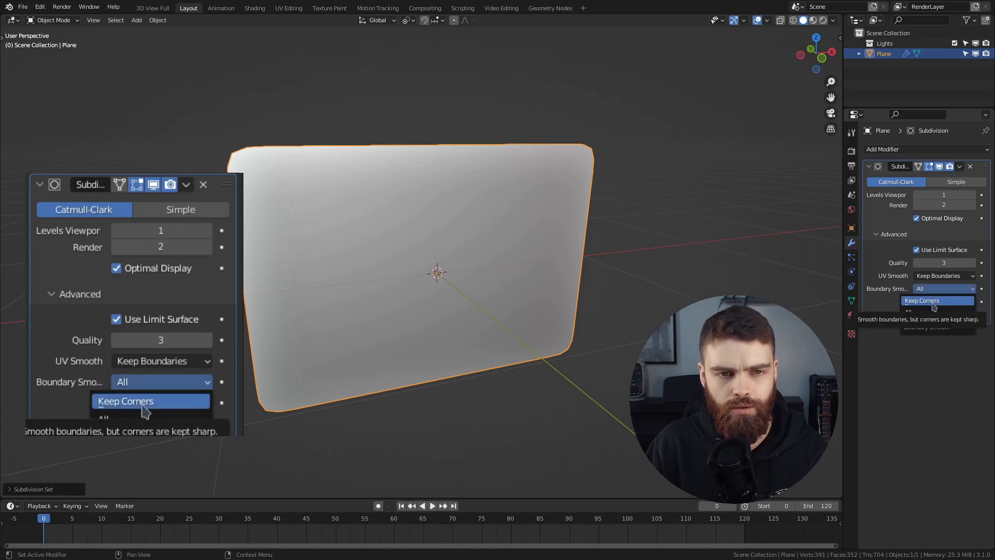
click(934, 304)
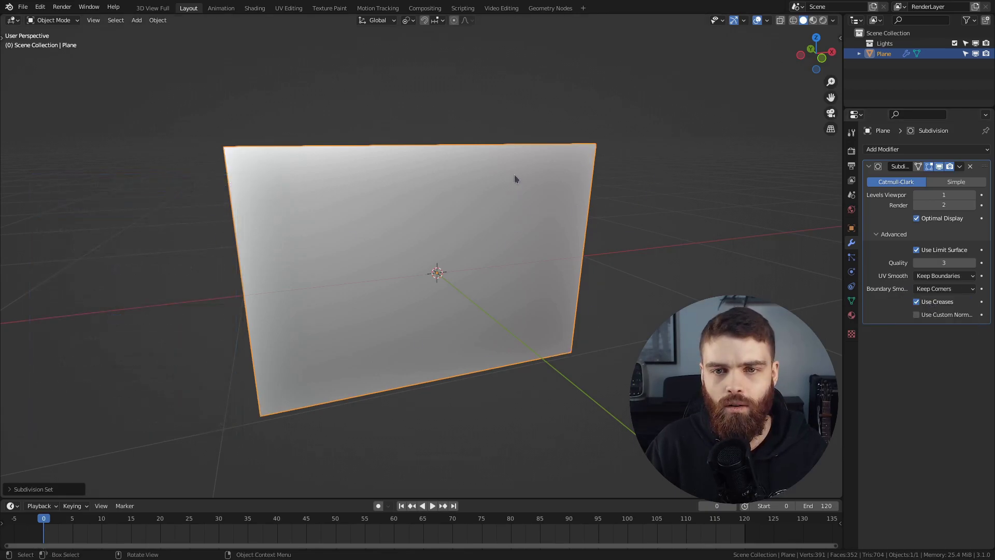
middle_drag(522, 274, 565, 289)
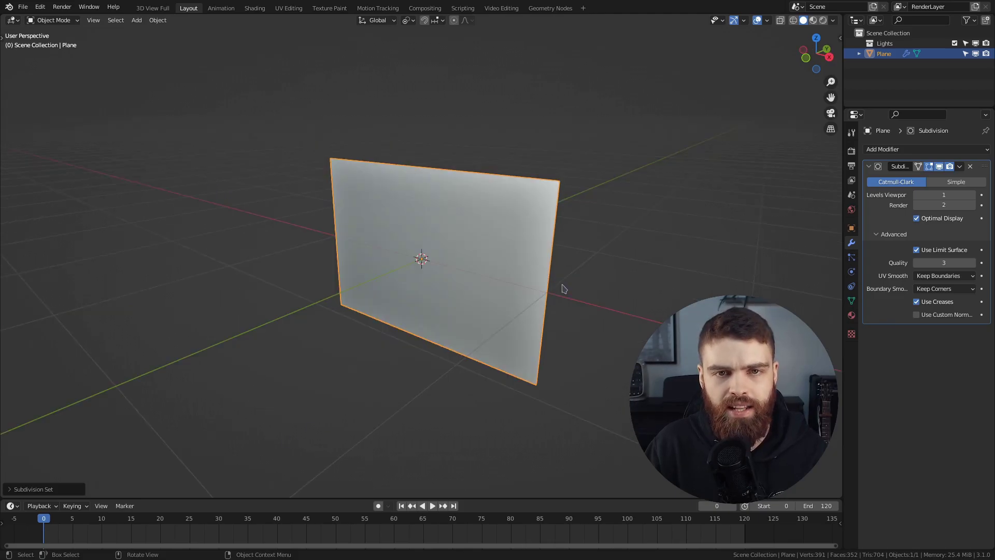
click(550, 8)
- Create a new geometry node tree and insert a Set Position node between input and output
click(402, 318)
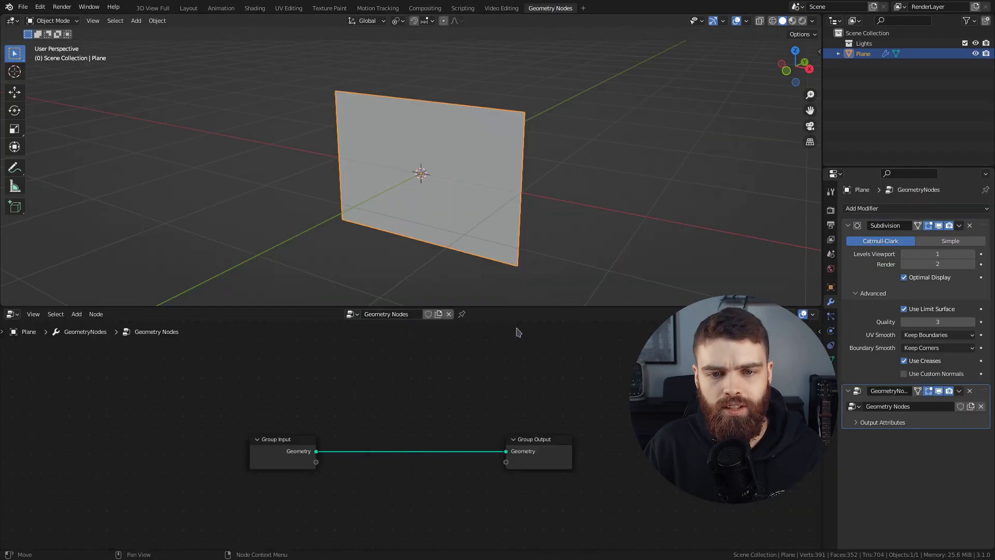
scroll(488, 421, up, 1)
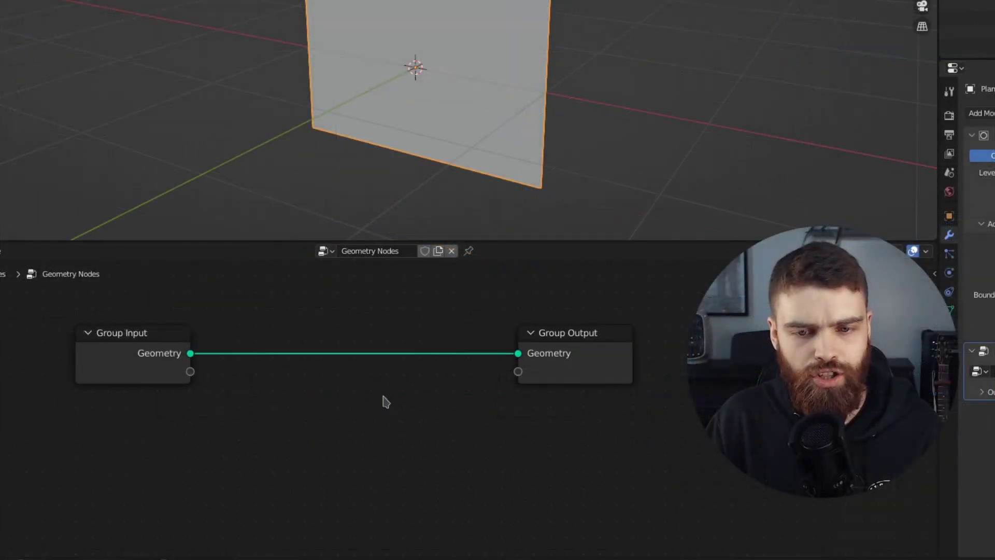
mouse_move(145, 364)
mouse_down()
mouse_move(101, 365)
mouse_move(78, 404)
mouse_up()
middle_drag(78, 405, 246, 423)
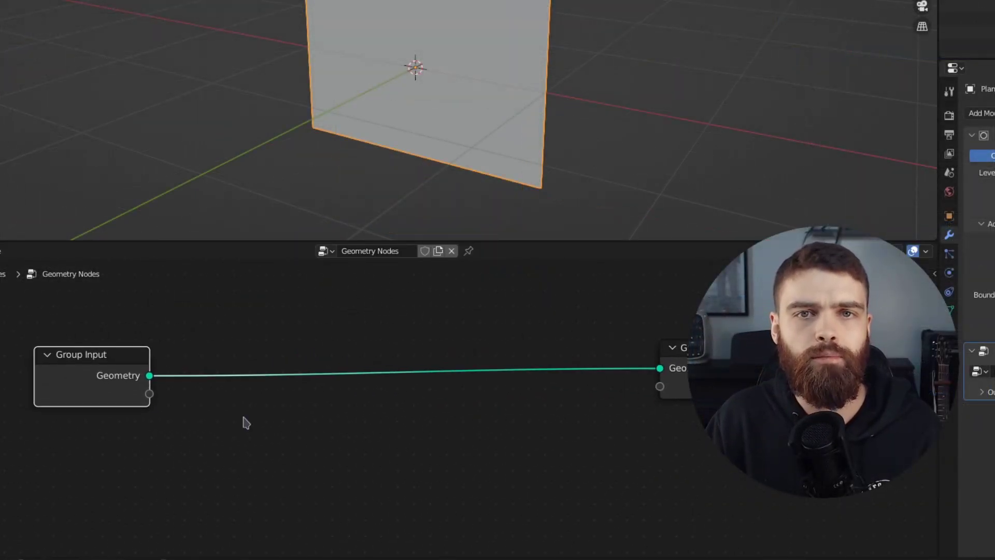
key(shift+a)
text(set posi)
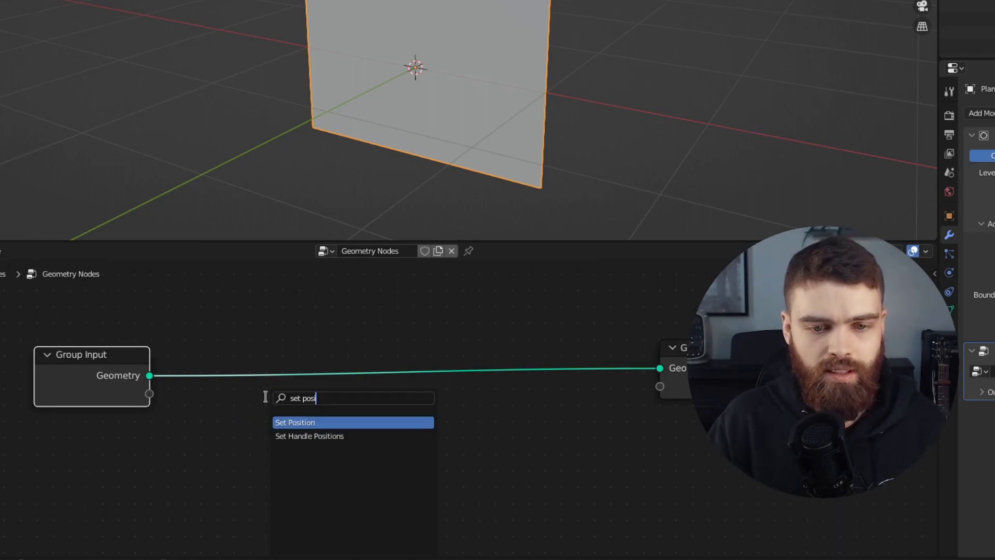
key(Return)
click(409, 362)
scroll(458, 383, down, 2)
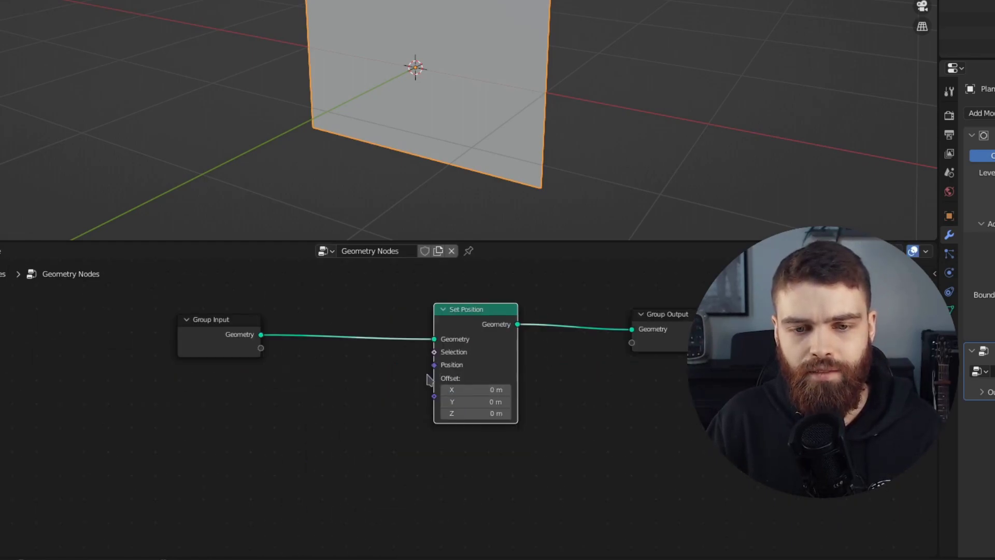
- Add Vector Math Add, Position and Noise Texture nodes, wiring Position plus noise Color into Add
key(shift+a)
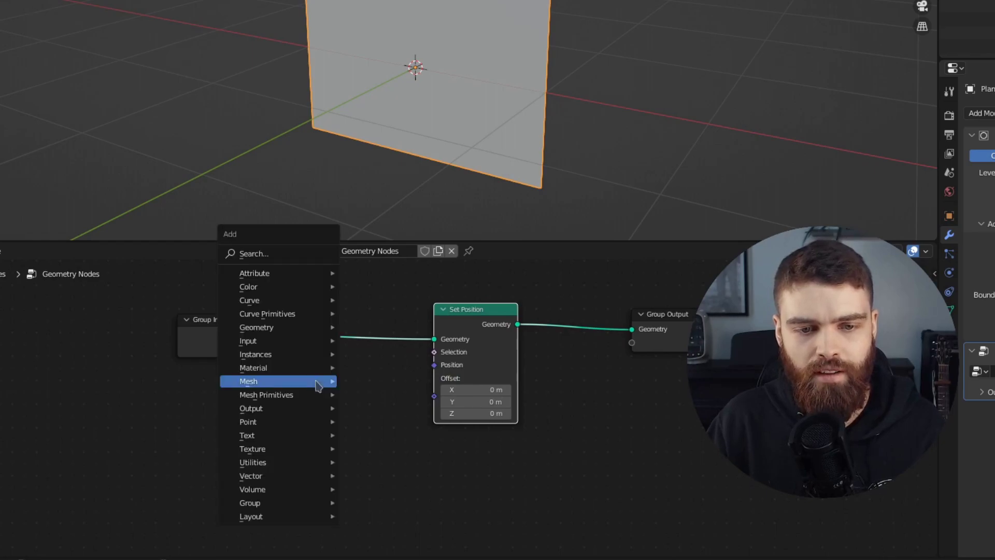
text(vec)
click(357, 419)
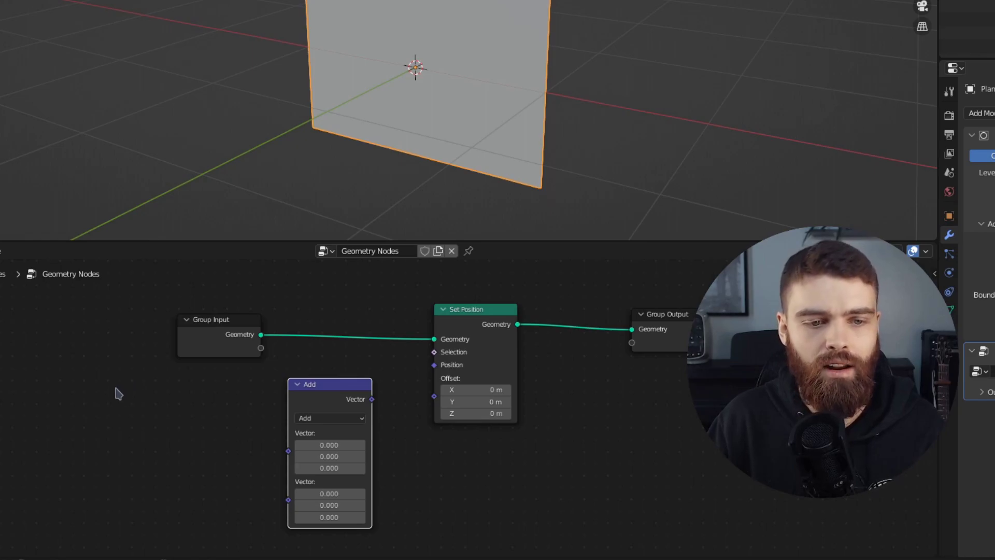
key(shift+a)
text(posi)
click(133, 409)
drag(167, 411, 288, 451)
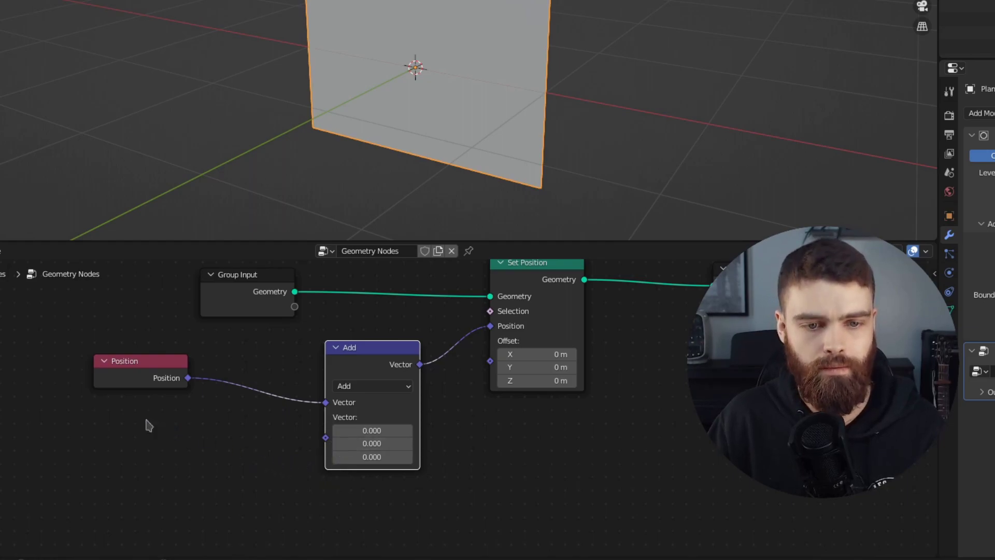
key(shift+a)
text(noise)
click(156, 443)
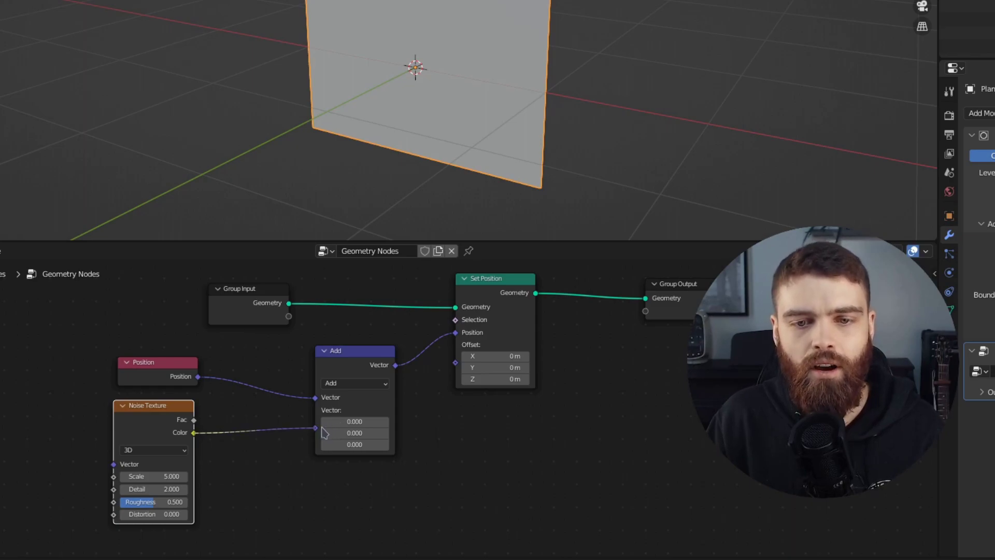
drag(323, 433, 324, 431)
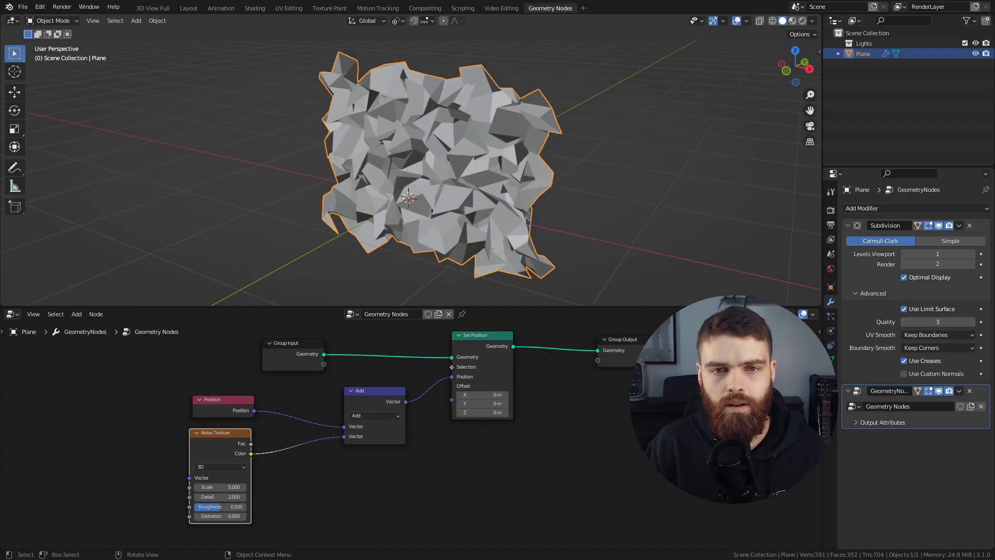
- Set noise scale to about 0.7, shade the plane smooth, raise viewport subdivision to 2, and save
middle_drag(526, 220, 520, 231)
drag(232, 486, 207, 486)
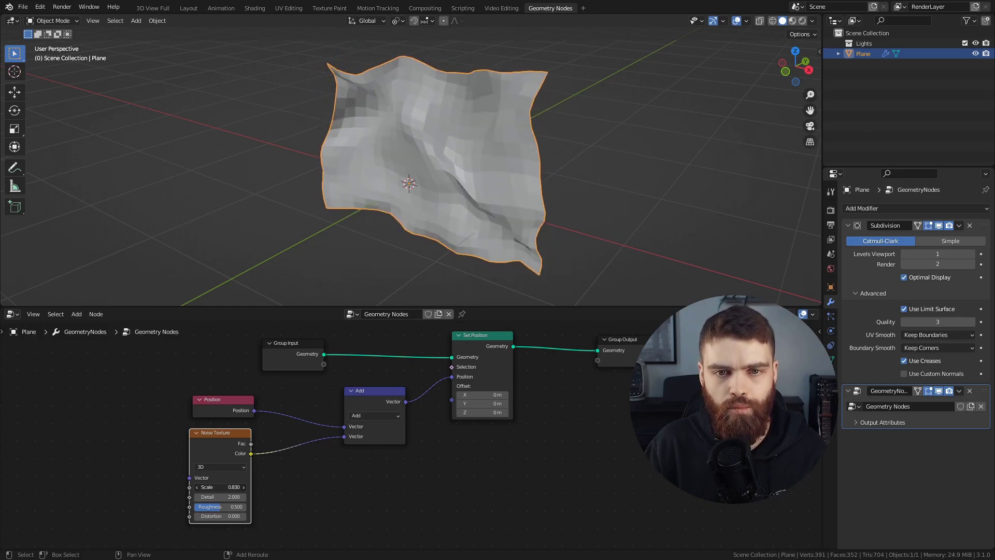
right_click(434, 146)
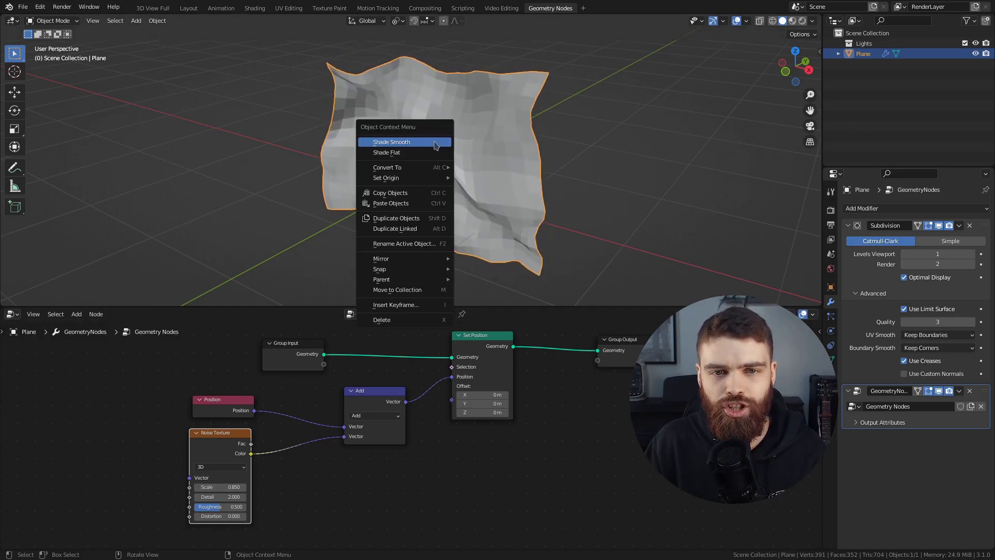
click(435, 142)
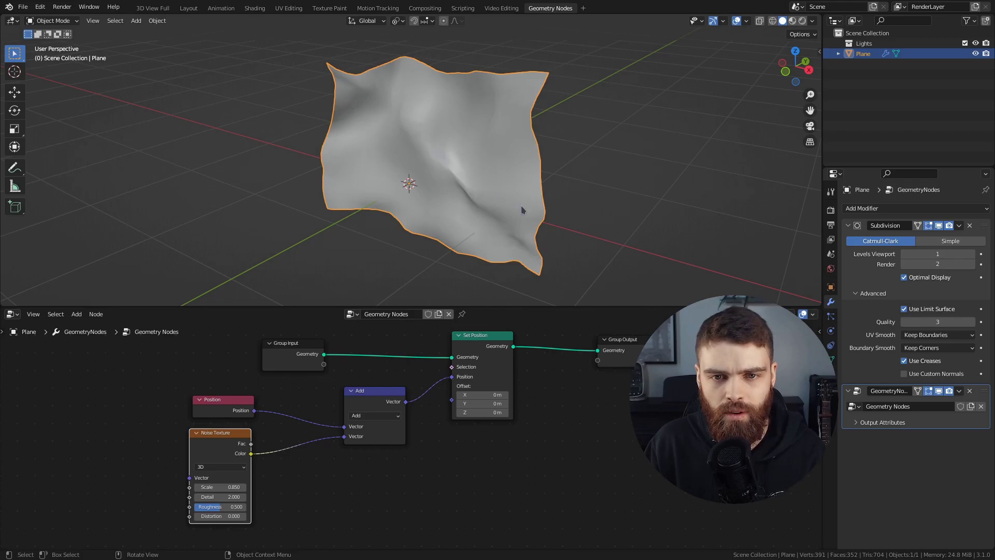
click(972, 254)
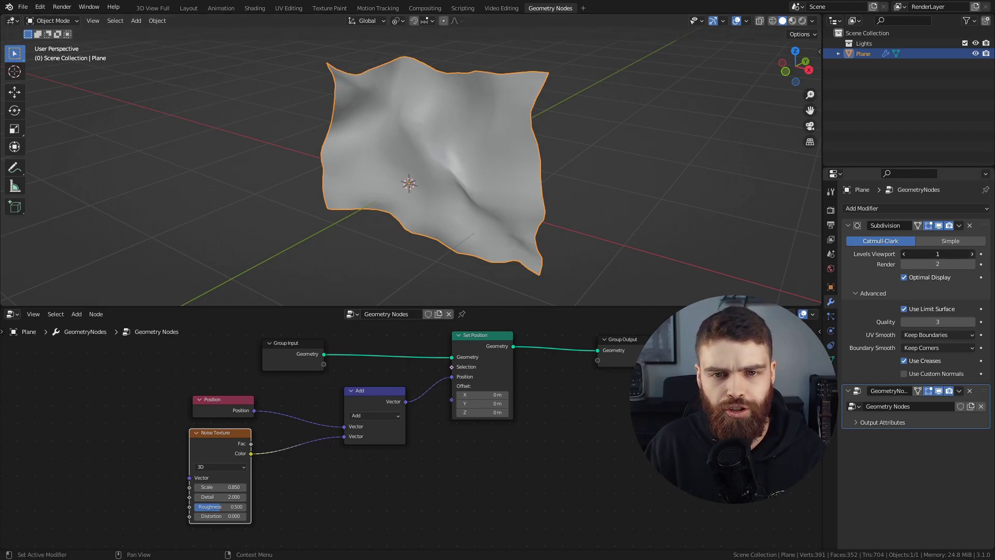
drag(228, 487, 210, 487)
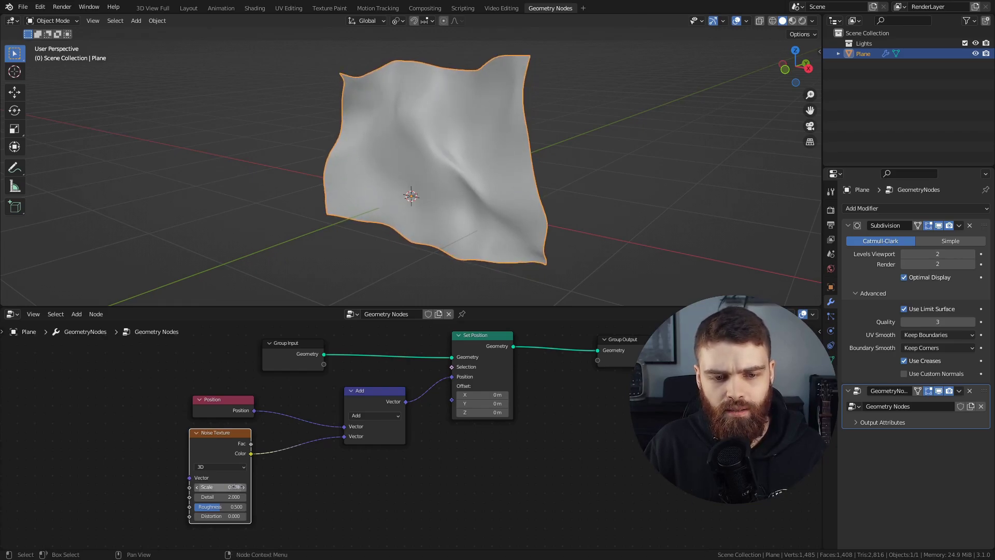
middle_drag(234, 487, 270, 484)
key(ctrl+s)
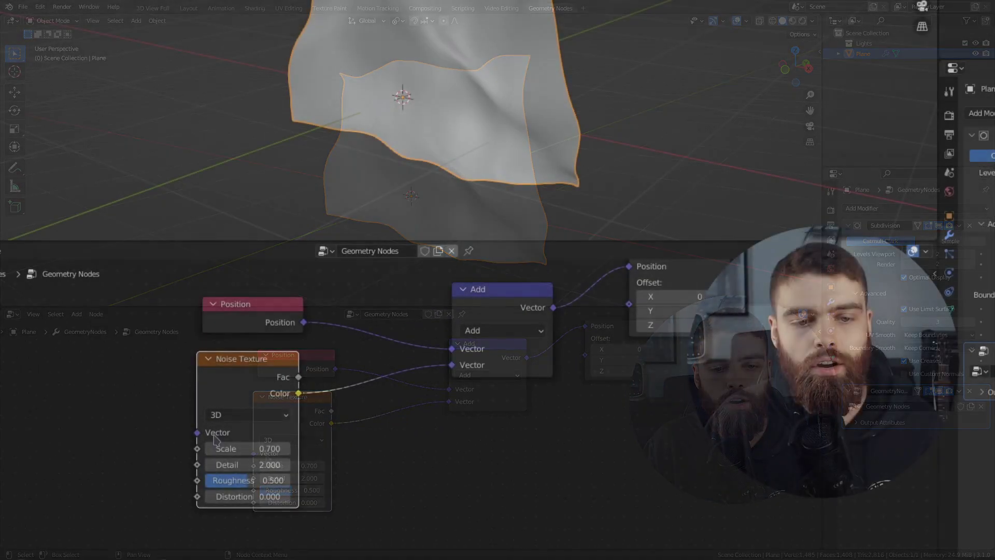
- Duplicate the Position and Add nodes, linking the new Position through the new Add into Noise Texture Vector
key(Home)
click(435, 343)
key(shift+d)
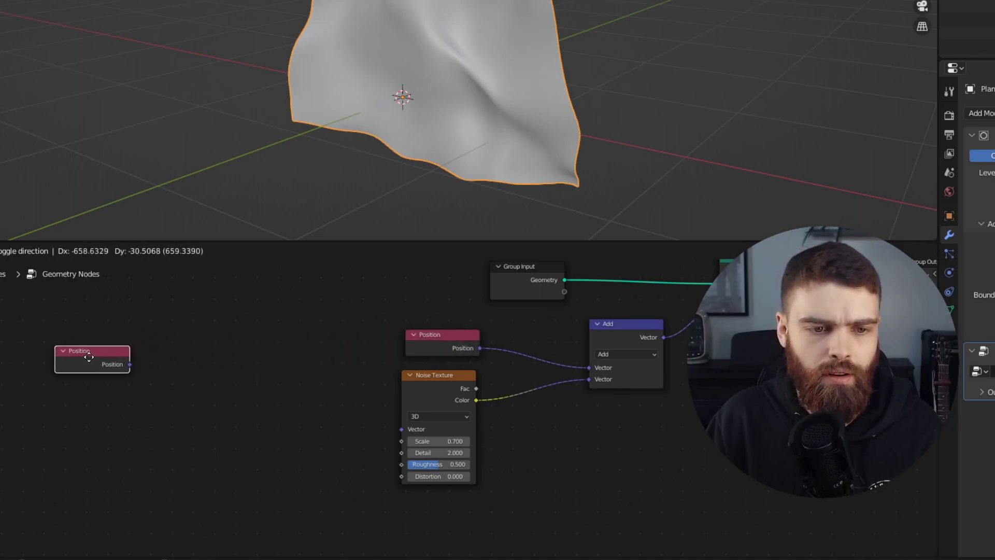
click(91, 352)
scroll(654, 318, up, 1)
click(654, 318)
key(shift+d)
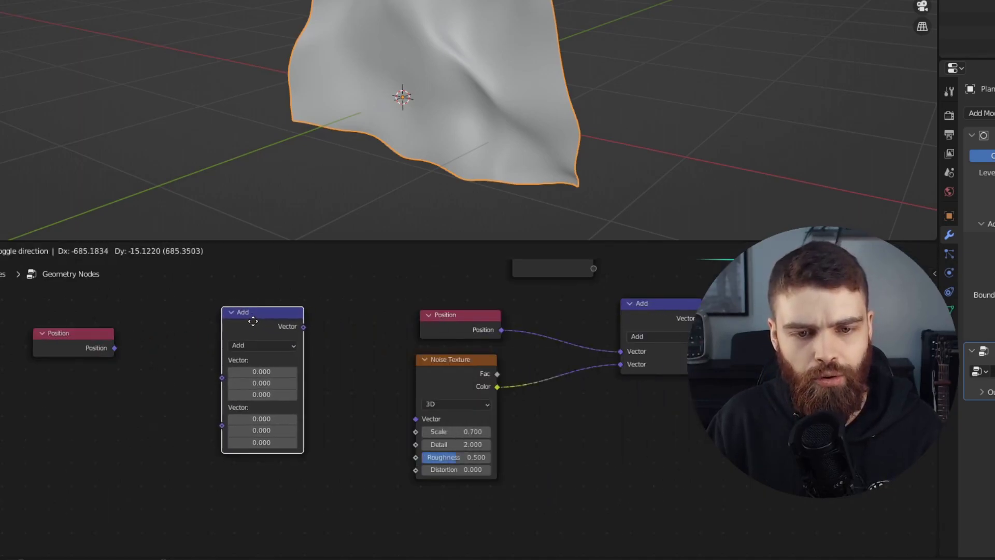
click(241, 324)
scroll(113, 358, up, 1)
drag(115, 357, 219, 382)
scroll(260, 404, down, 1)
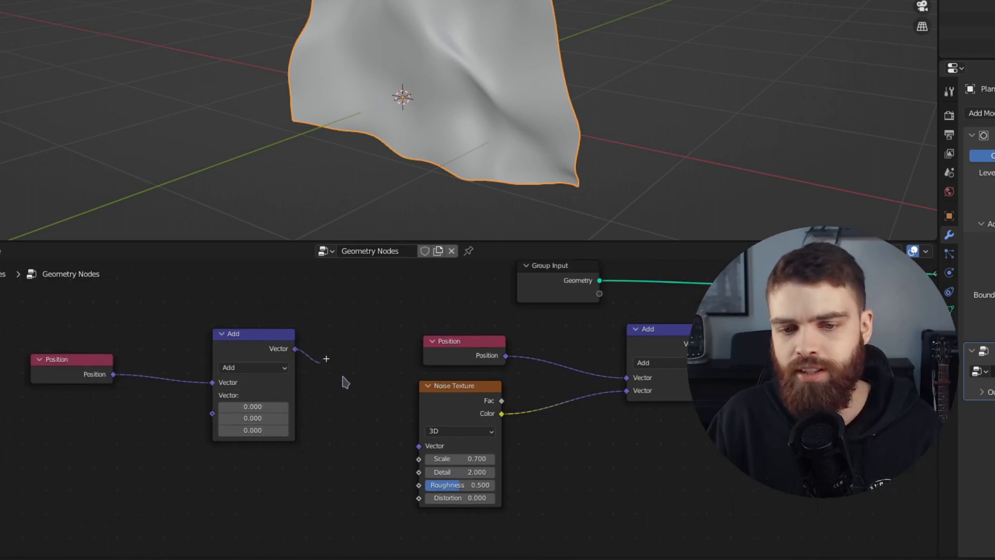
drag(343, 382, 421, 456)
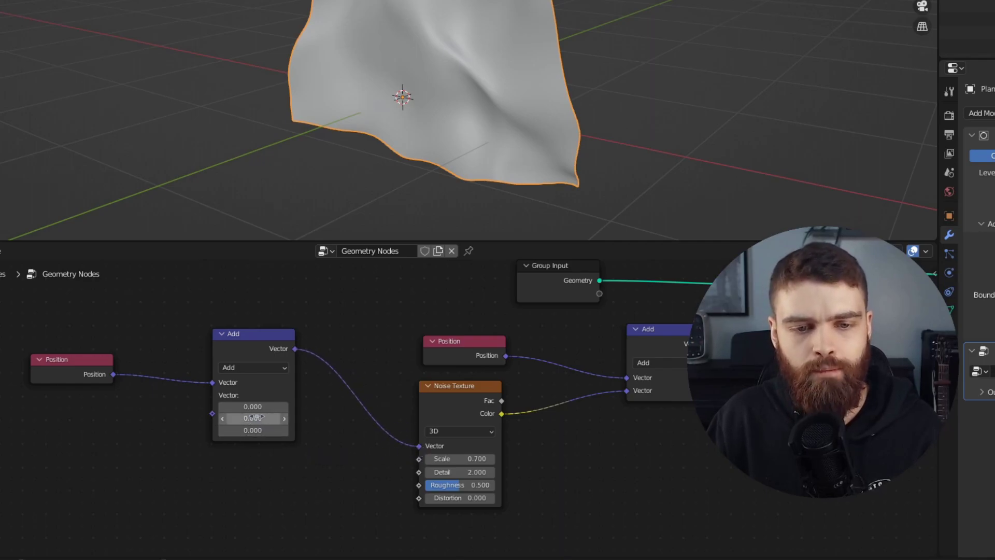
- Try Y and X offsets on the new Add node, then reset both to zero
drag(253, 418, 290, 418)
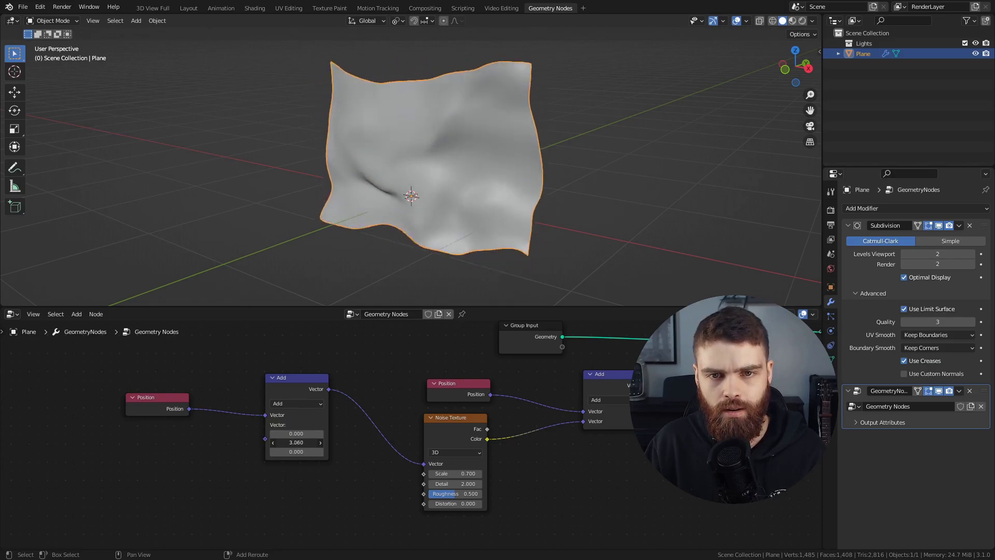
key(BackSpace)
drag(296, 433, 260, 433)
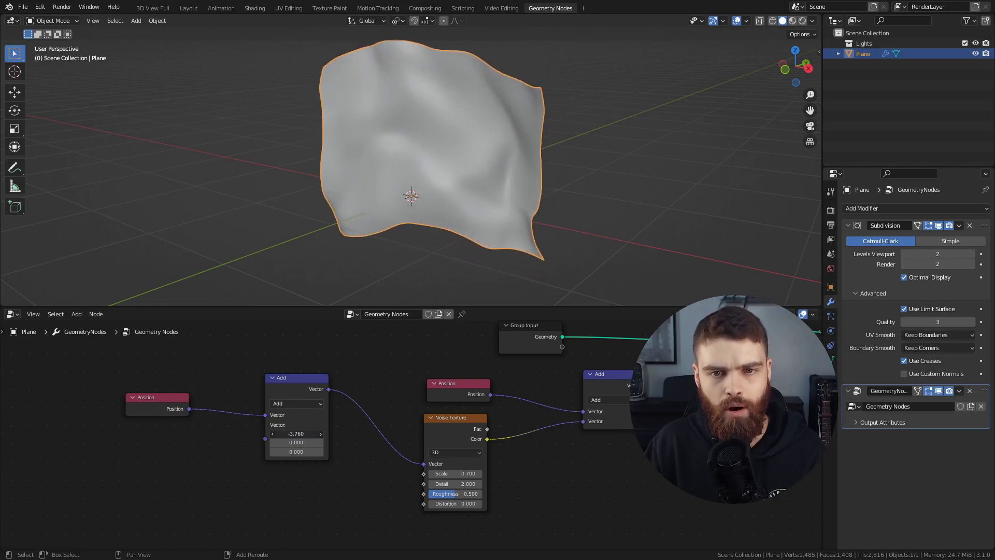
key(BackSpace)
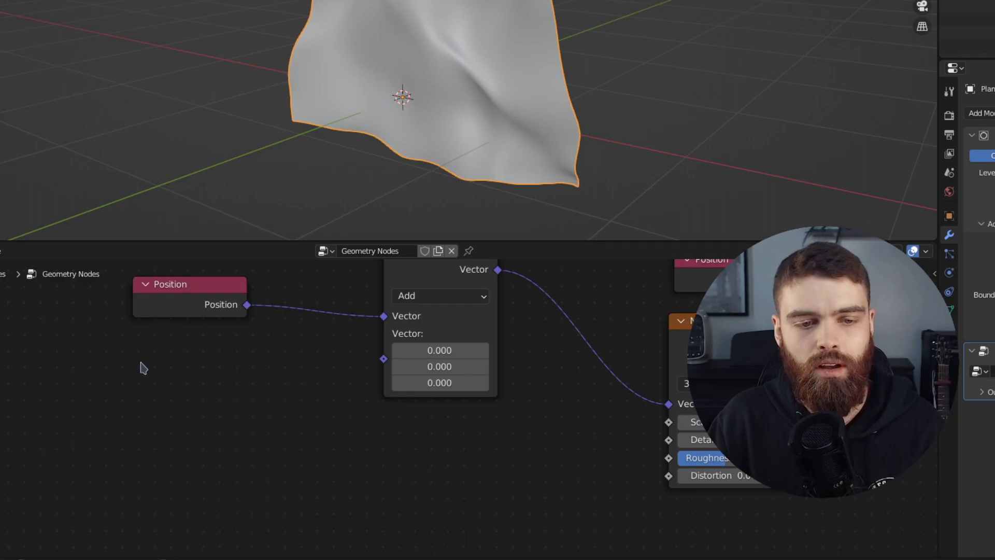
- Add a Value node and drive it with the expression #frame/3
key(shift+a)
key(space)
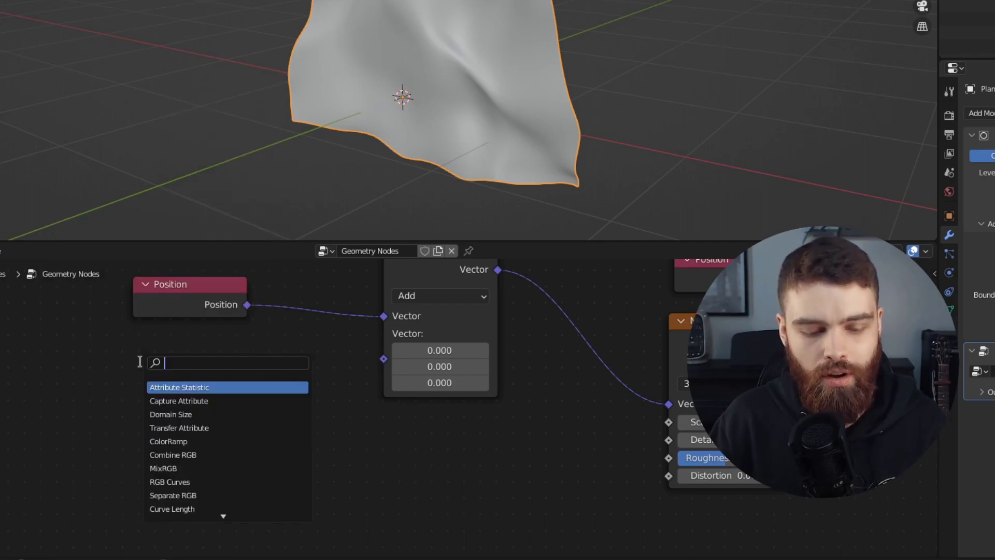
text(value)
key(Return)
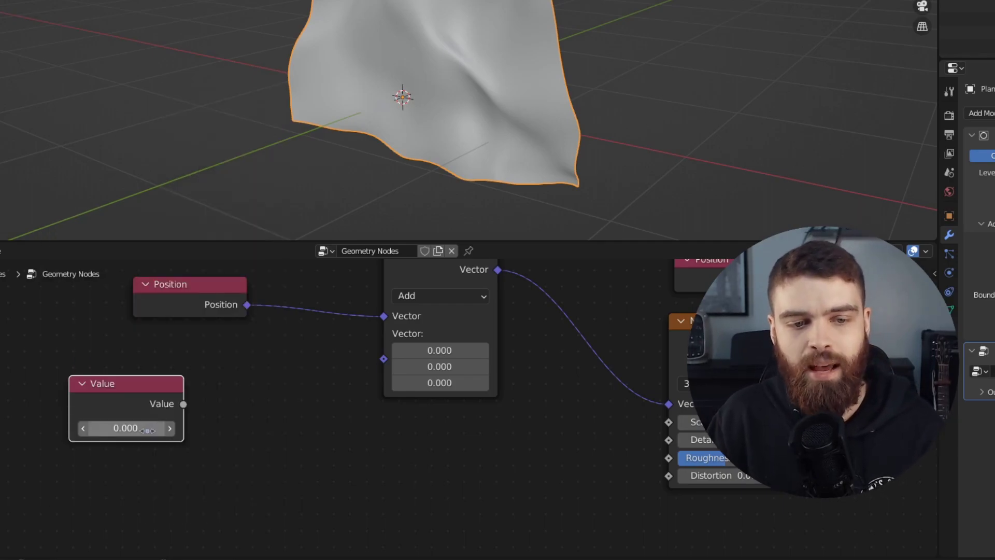
click(147, 430)
text(#frame/3)
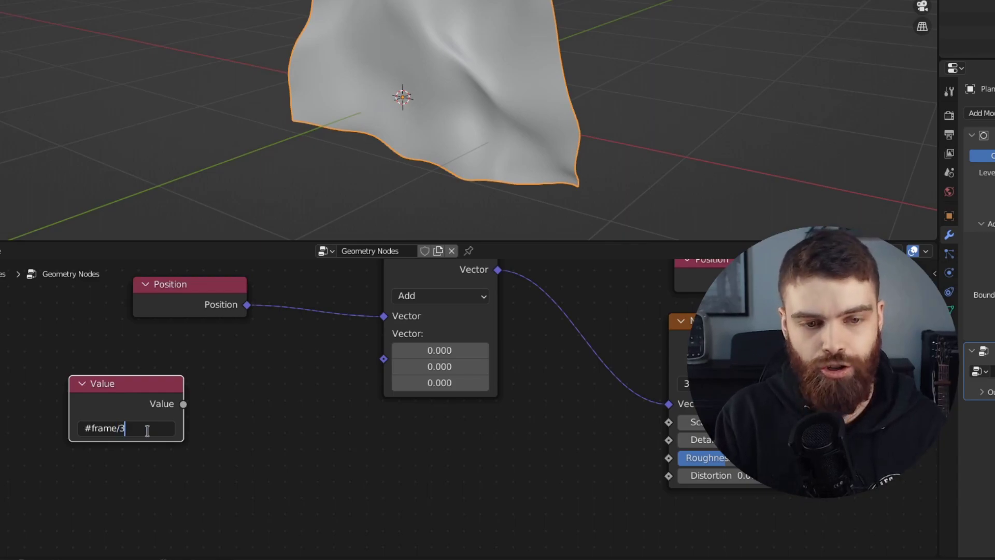
key(Return)
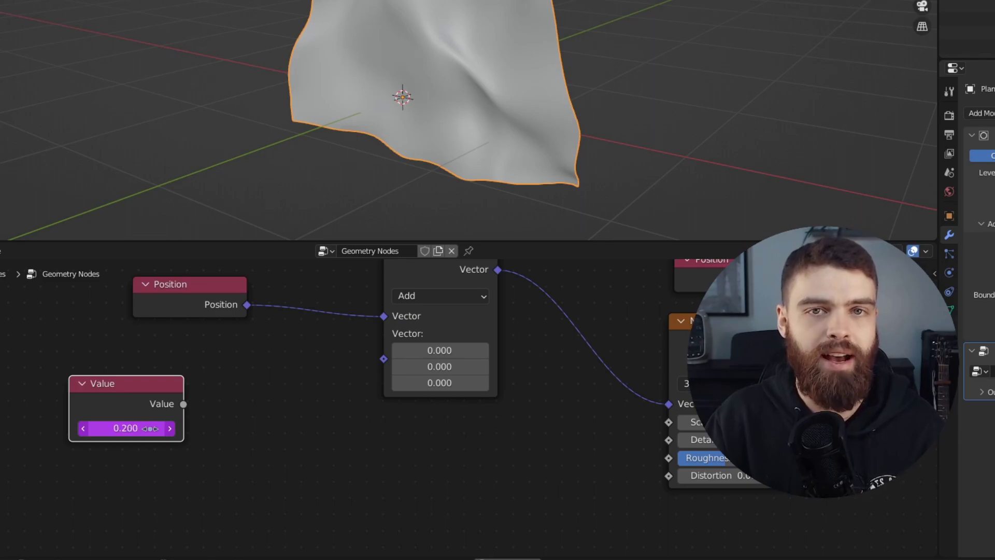
- Add a Combine XYZ into the Add's second vector, wire Value into X, and play the animation
text(comb)
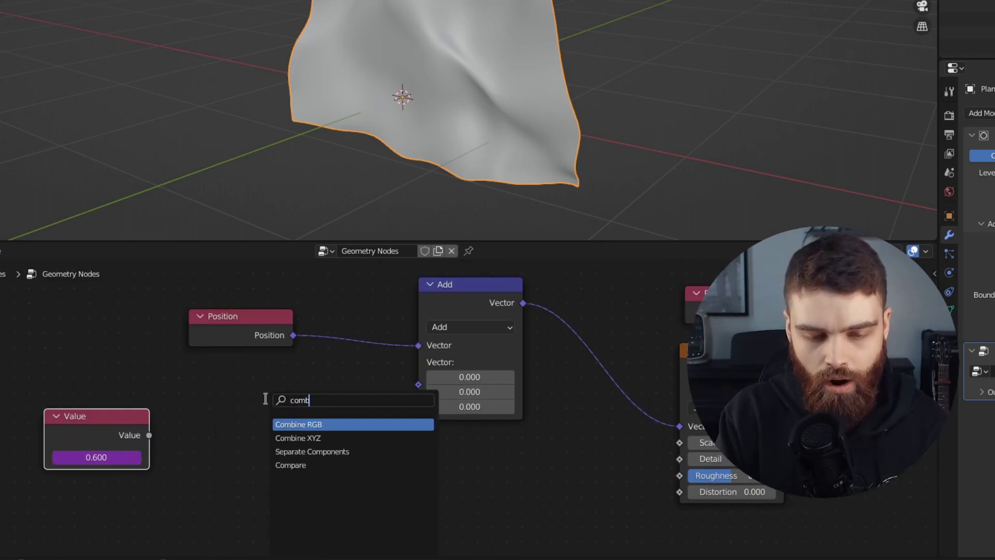
text(ine)
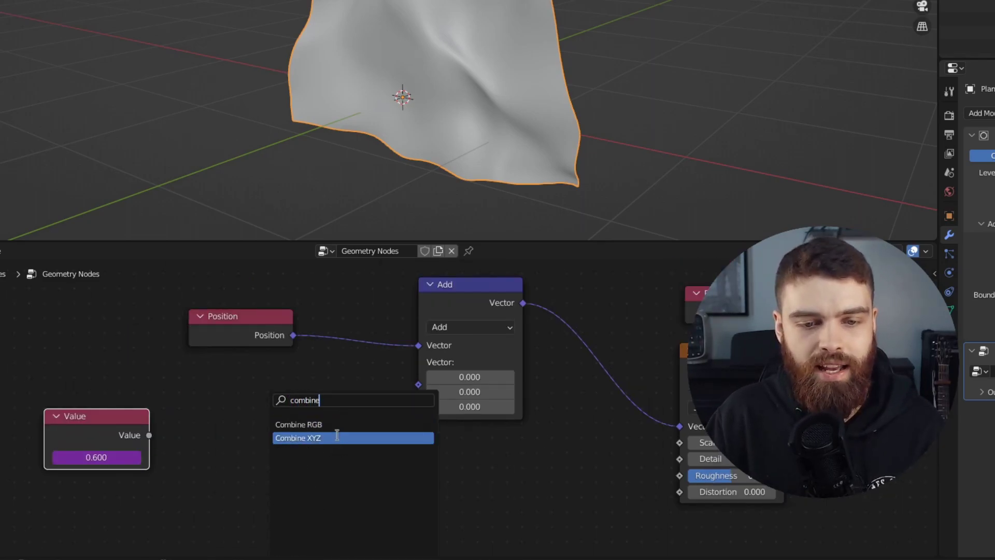
click(337, 436)
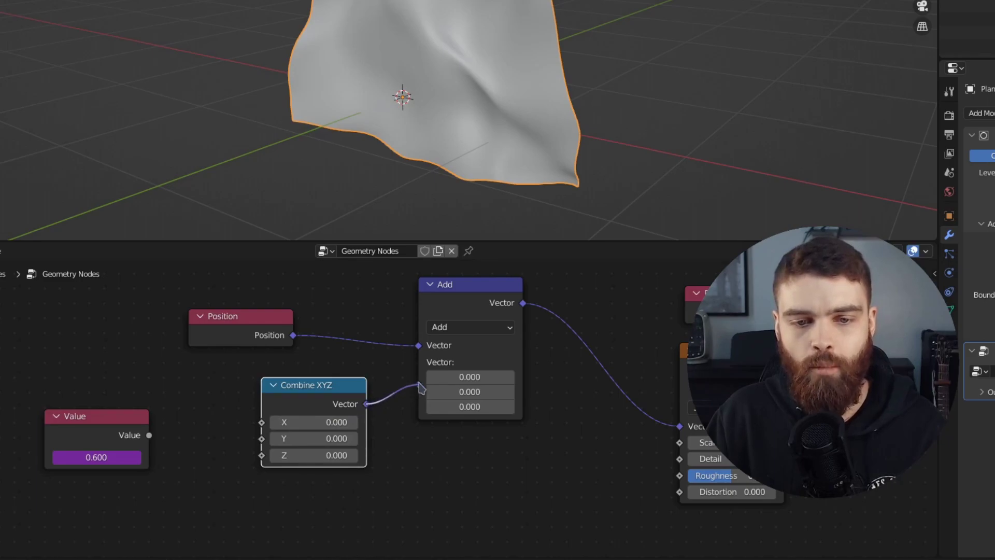
drag(421, 386, 418, 362)
drag(311, 422, 300, 443)
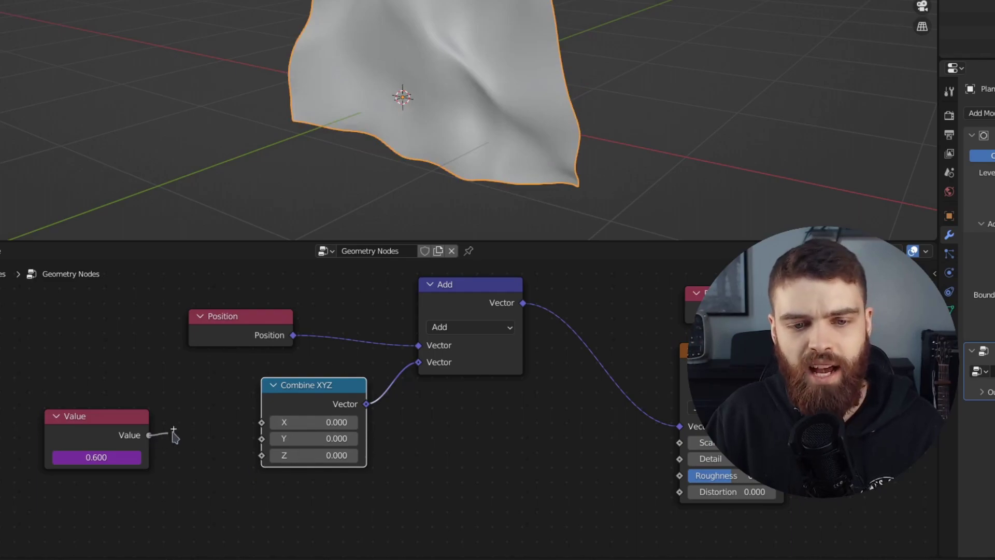
drag(263, 428, 261, 423)
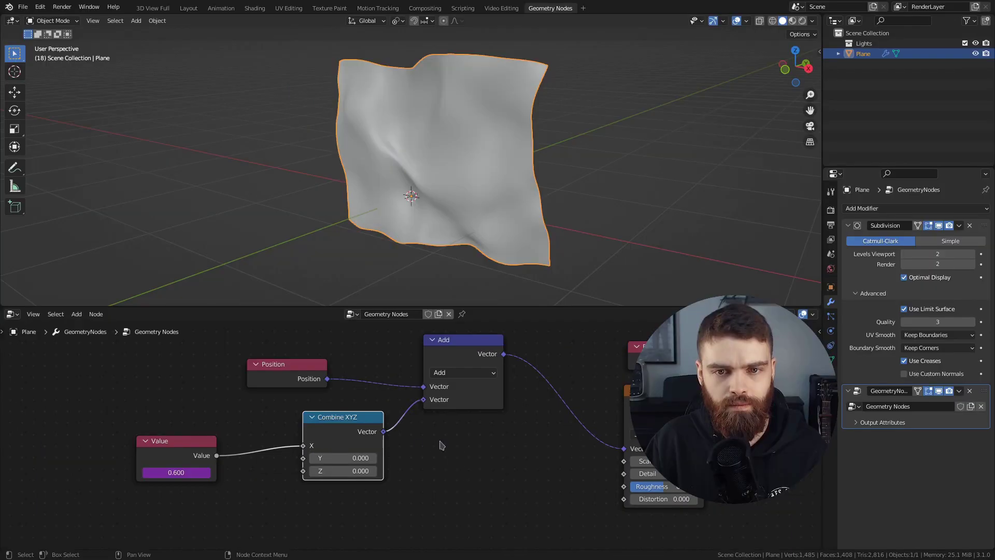
key(space)
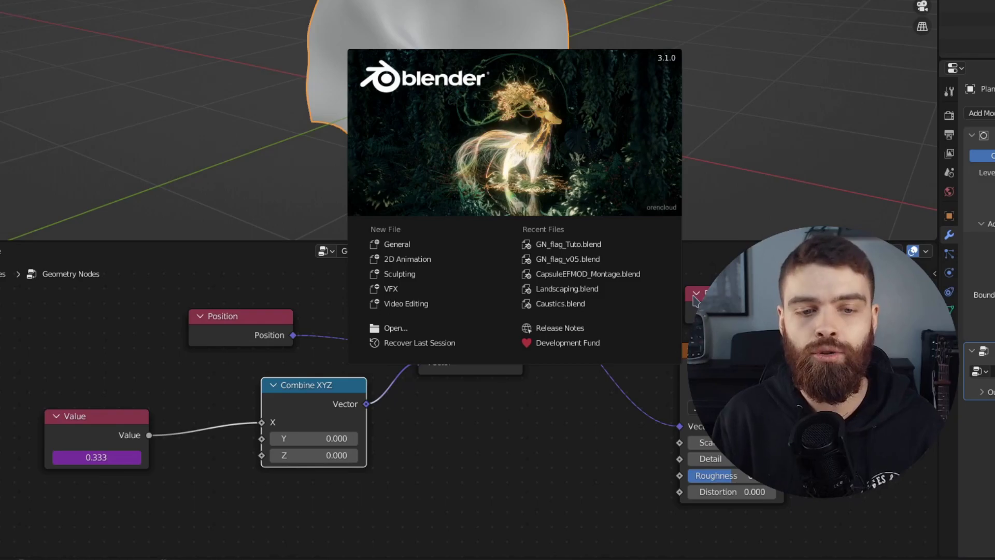
click(197, 411)
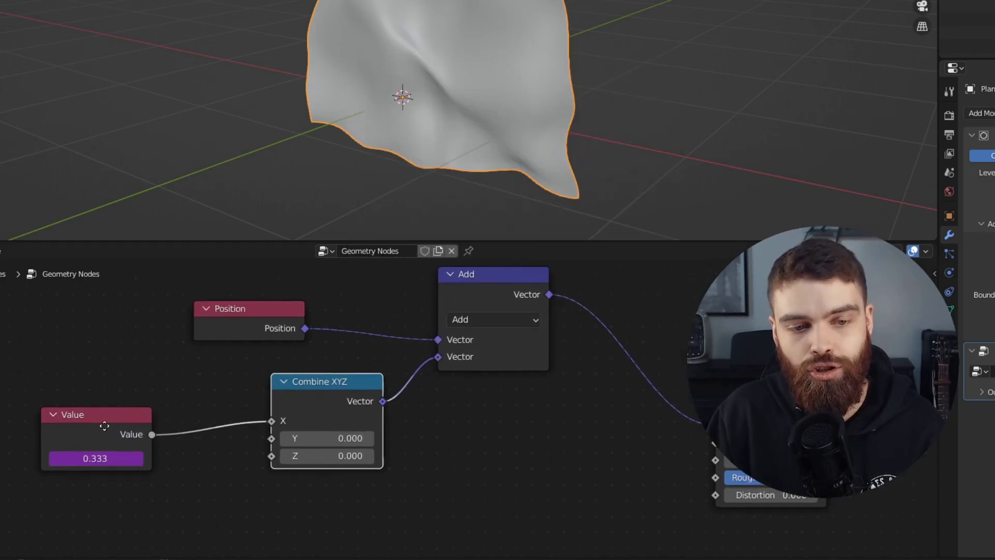
scroll(171, 369, up, 3)
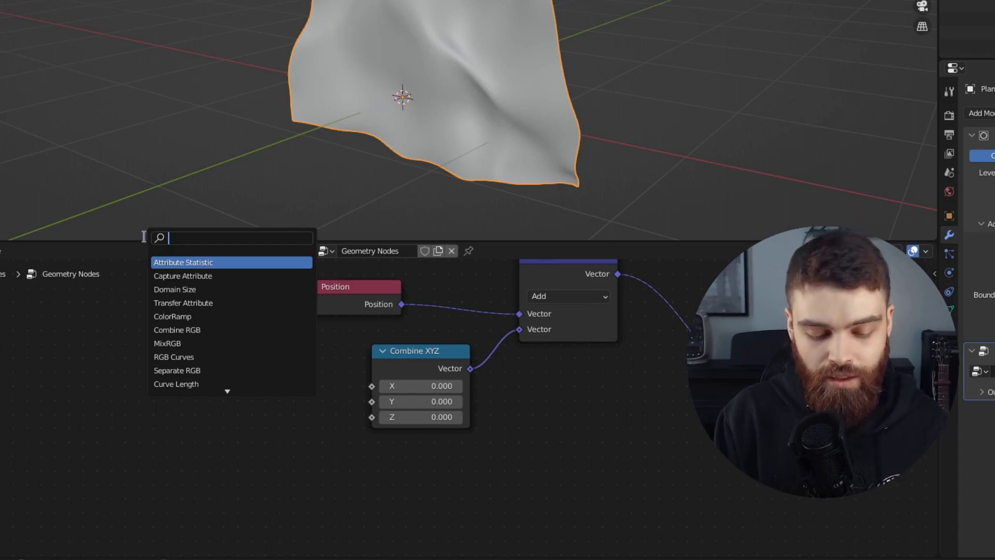
- Add a Scene Time node and connect its Seconds output to Combine XYZ X
text(scee)
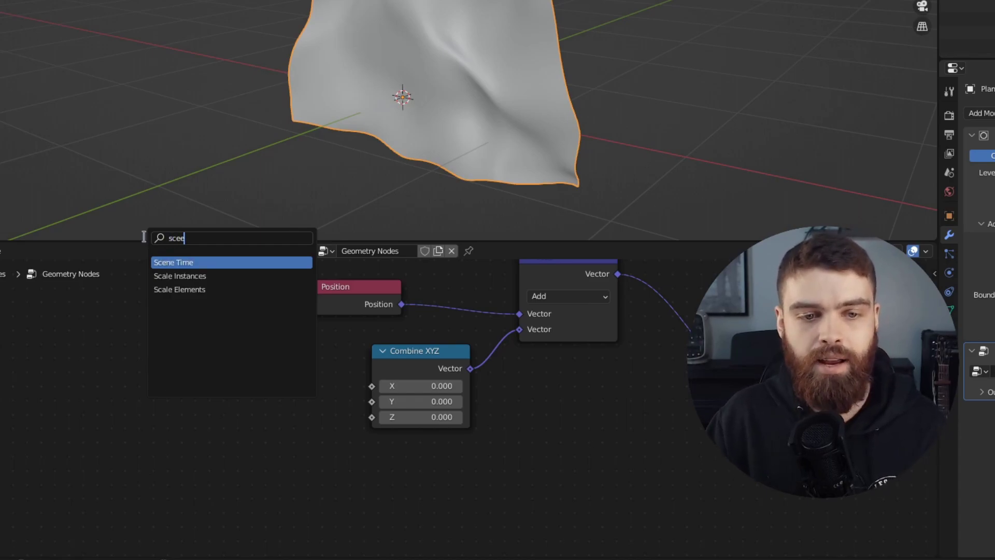
key(Return)
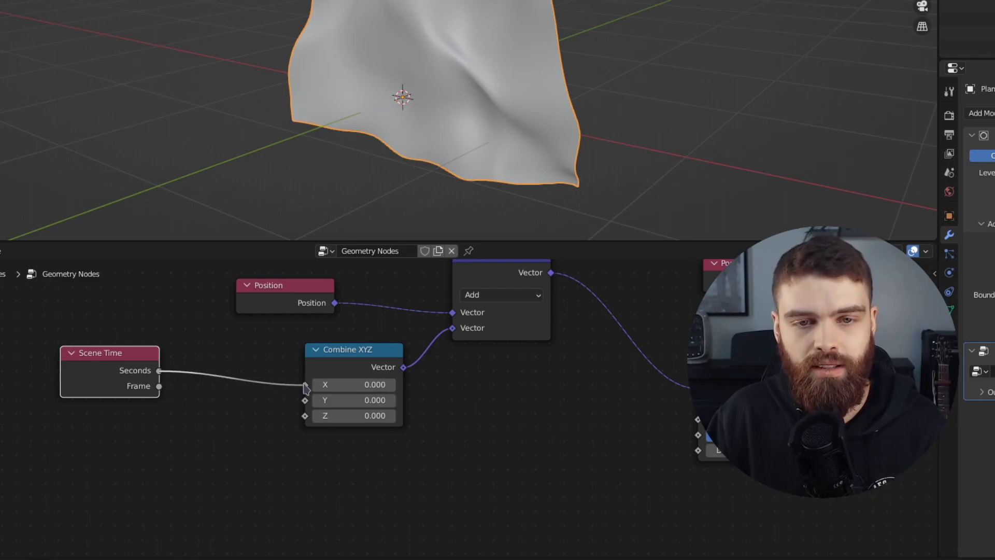
drag(306, 388, 305, 384)
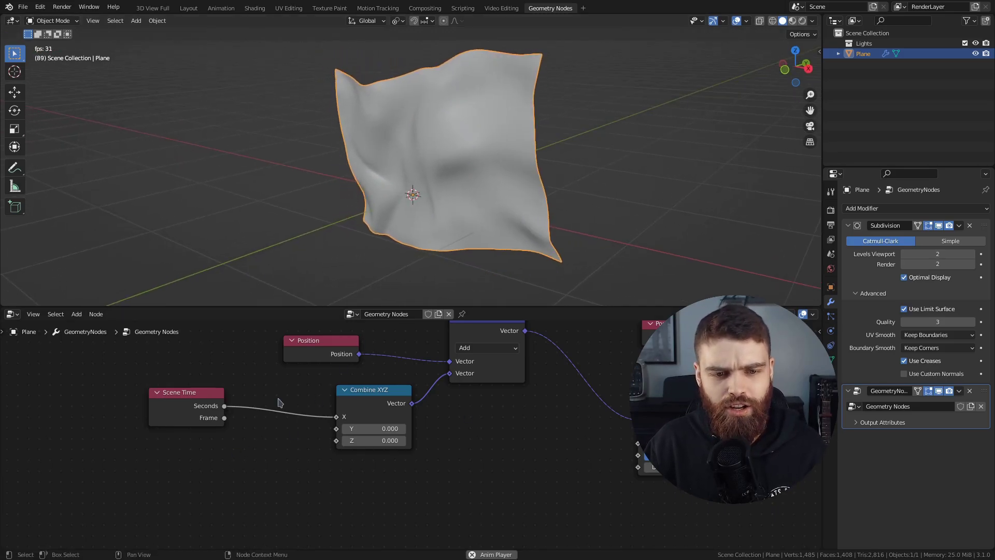
key(shift+a)
- Insert a Math node on the Seconds link, set it to Multiply, and give it value -2
text(math)
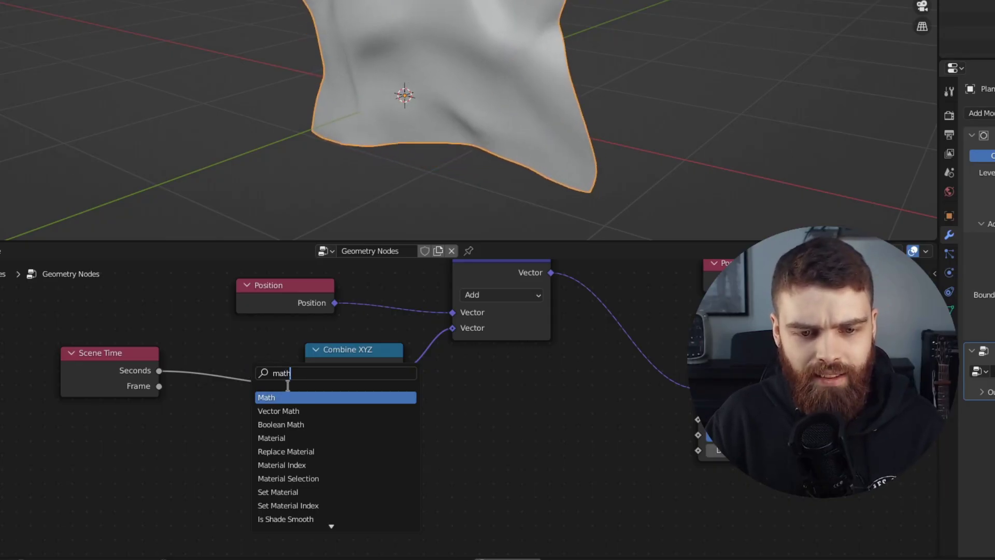
click(290, 397)
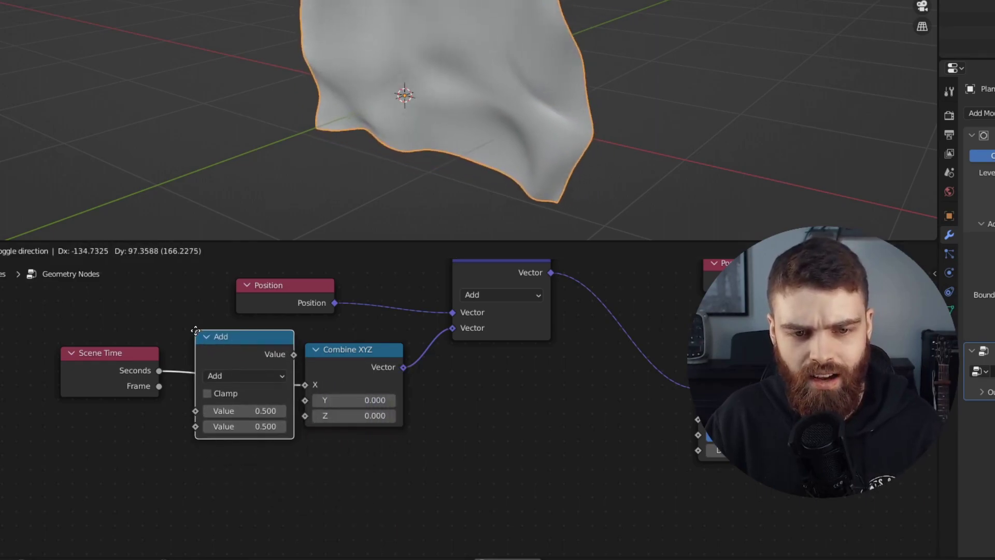
click(216, 337)
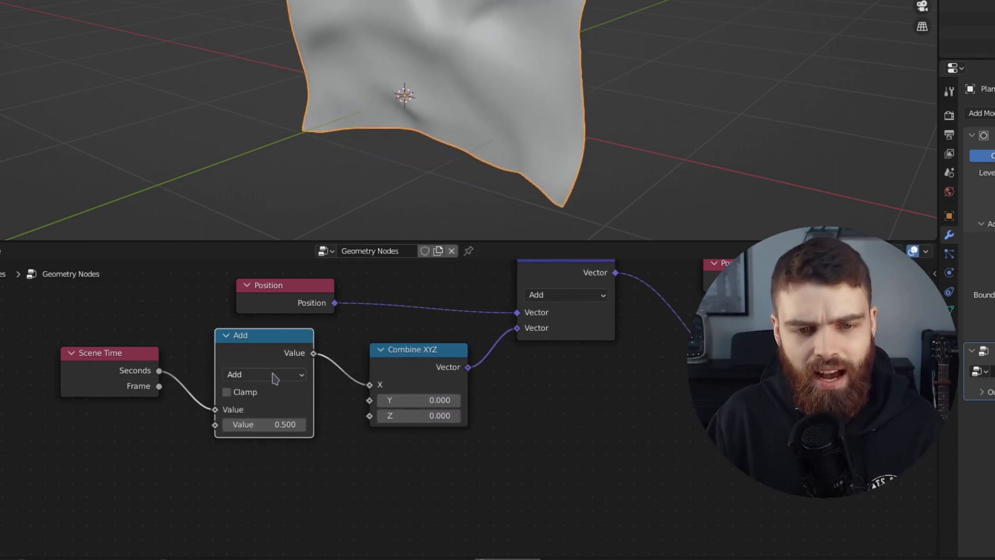
click(275, 374)
click(249, 206)
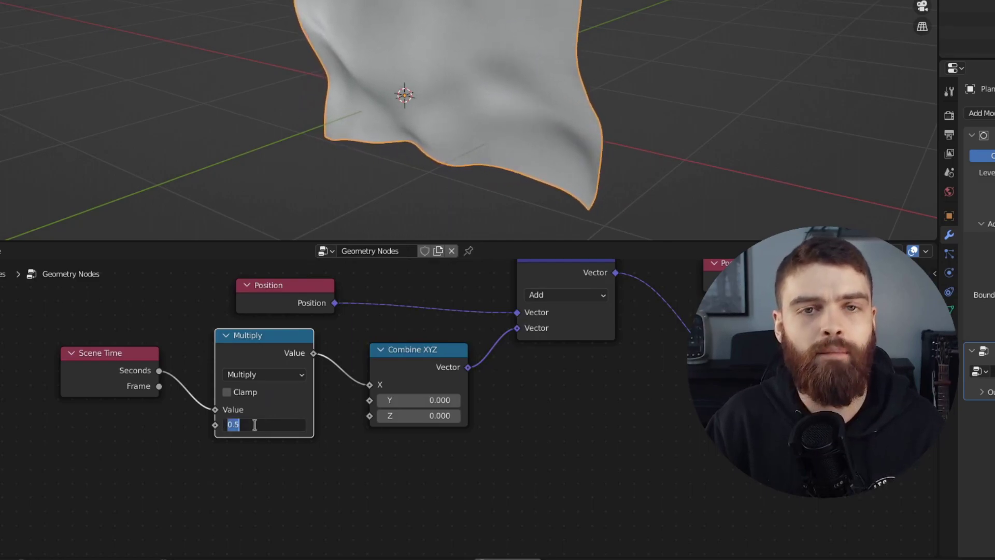
text(-1)
key(Return)
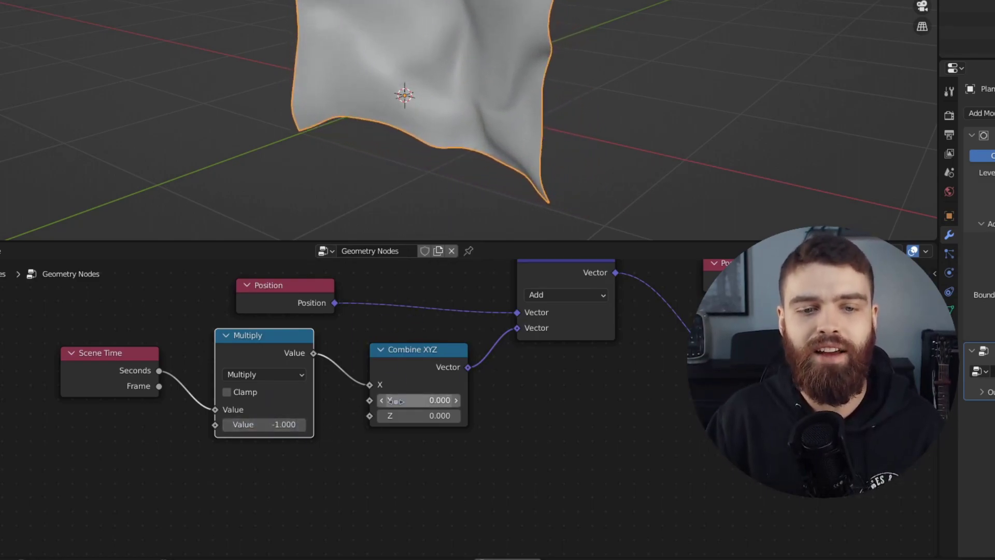
drag(270, 424, 235, 424)
double_click(265, 424)
text(-2)
key(Return)
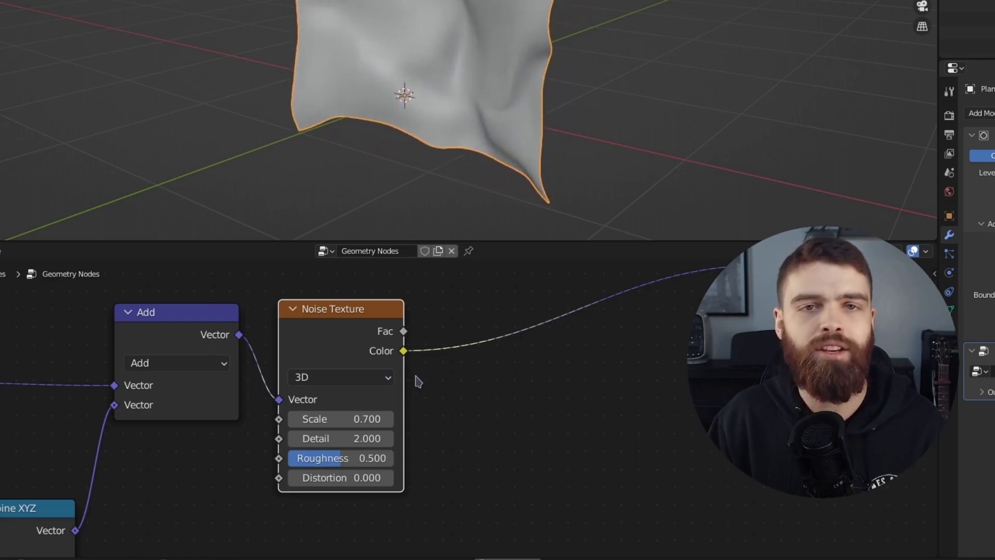
- Set the Noise Texture to 4D and drive its W with a duplicate Multiply at 0.67
click(326, 381)
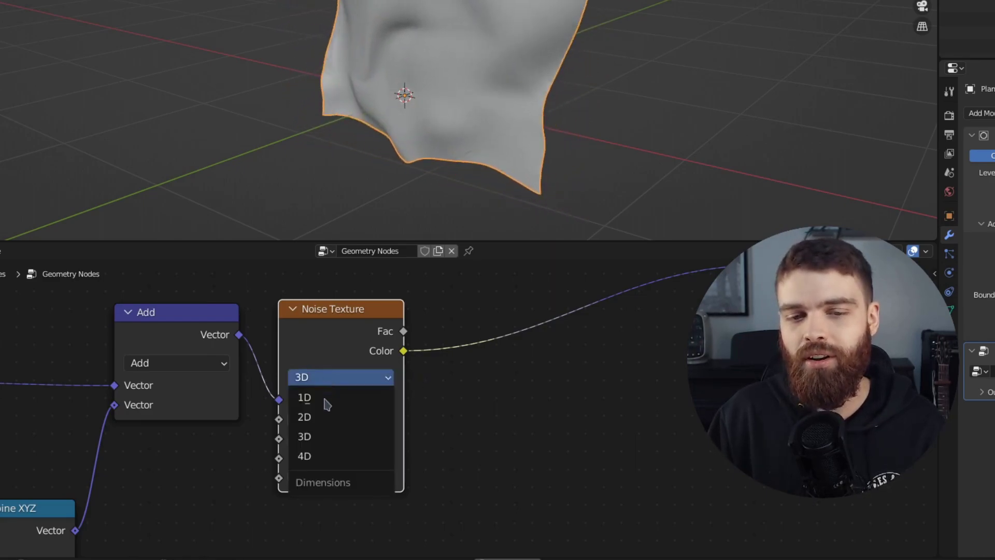
click(324, 456)
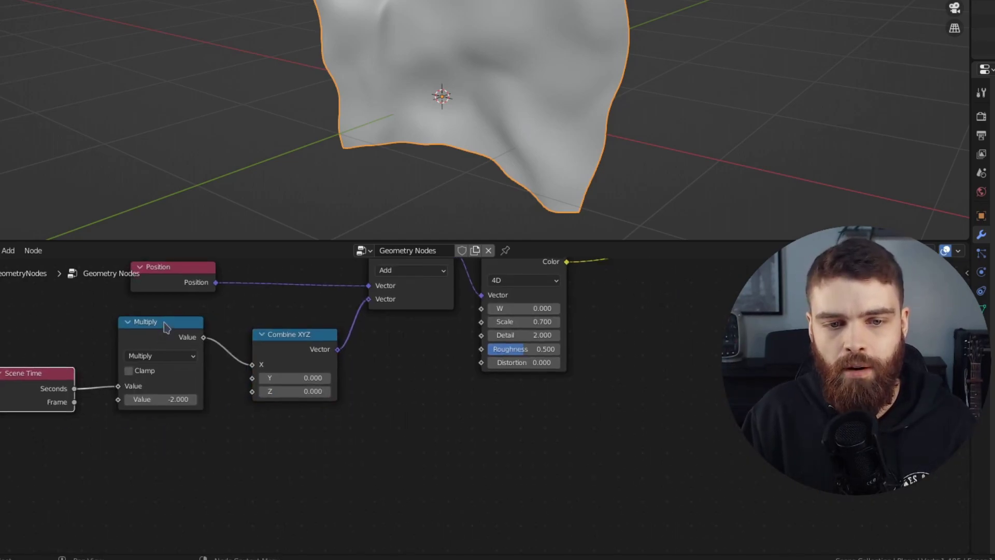
key(shift+d)
click(167, 438)
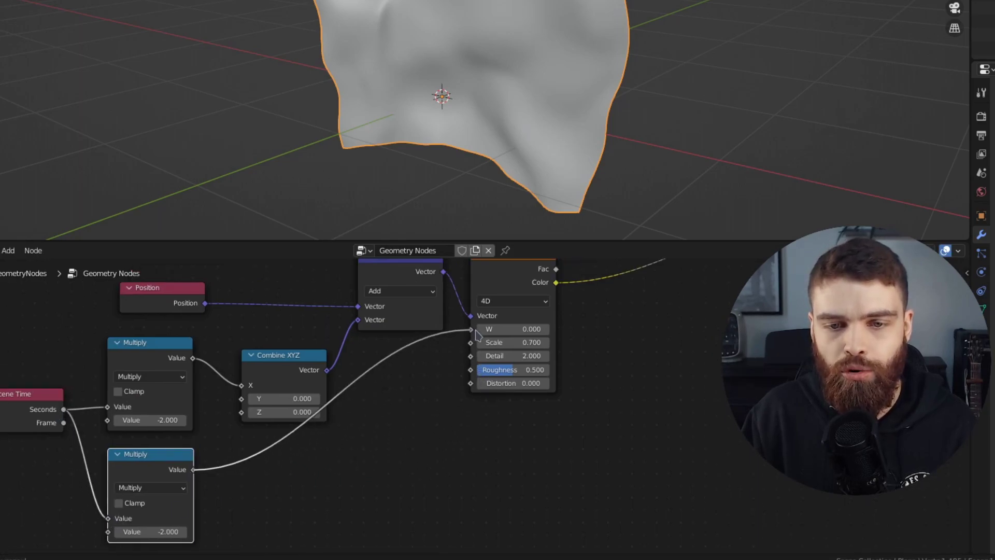
drag(477, 336, 472, 330)
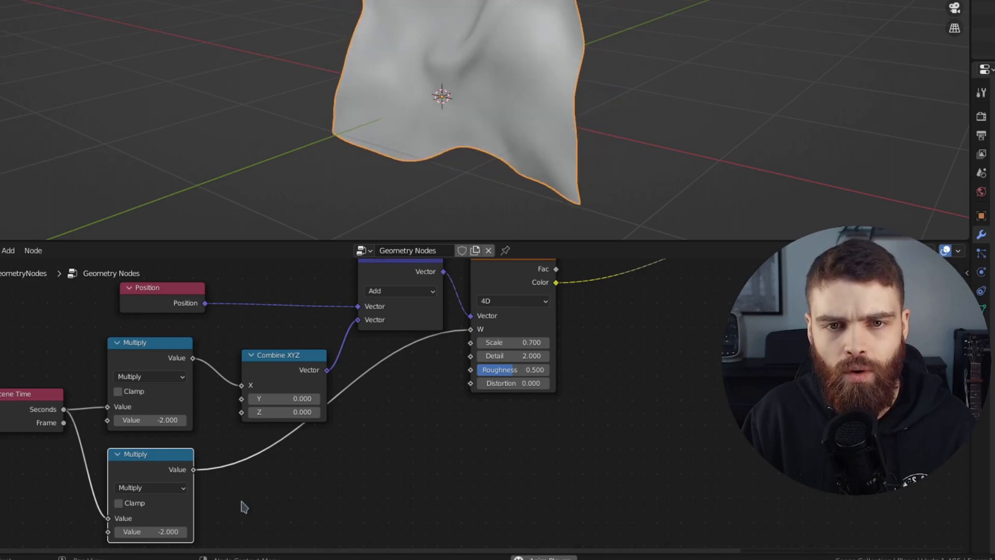
click(163, 531)
text(0.75)
key(Return)
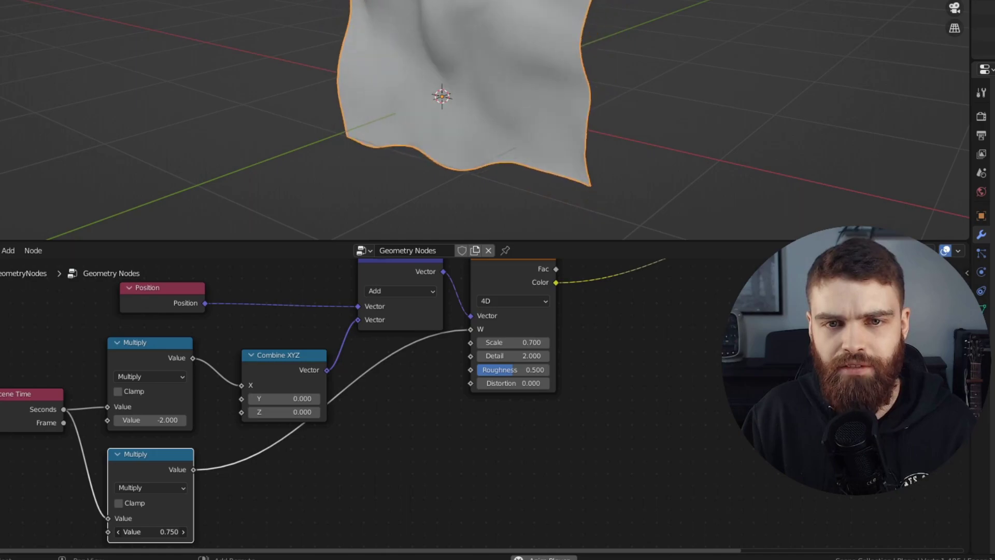
drag(156, 531, 150, 531)
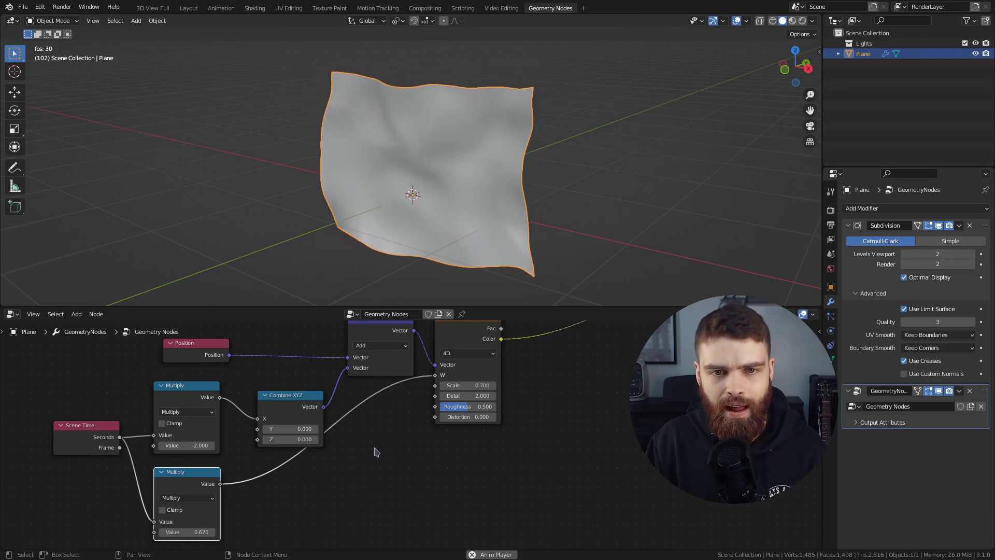
- Save the file and duplicate the 4D Noise Texture below the original
scroll(377, 452, down, 2)
key(ctrl+s)
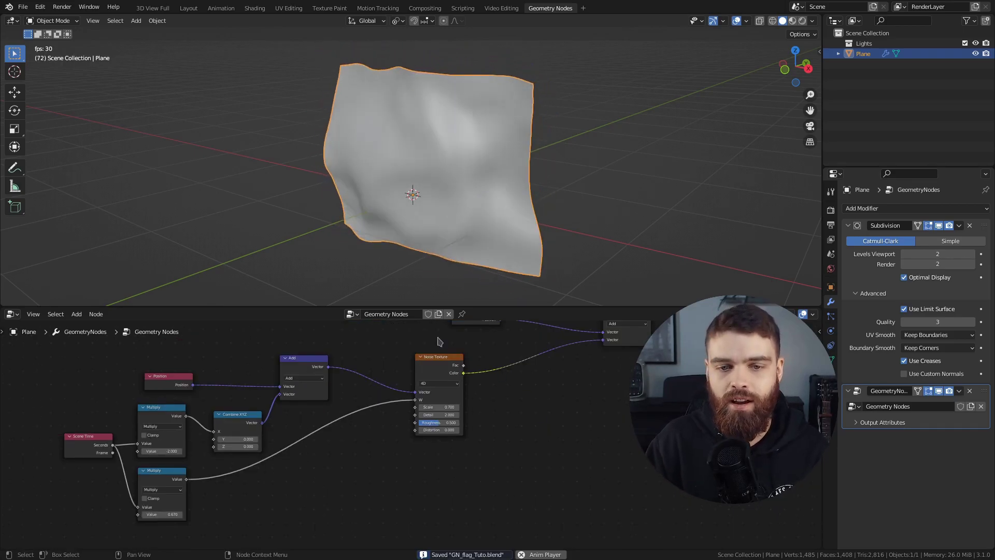
click(438, 377)
key(shift+d)
click(472, 448)
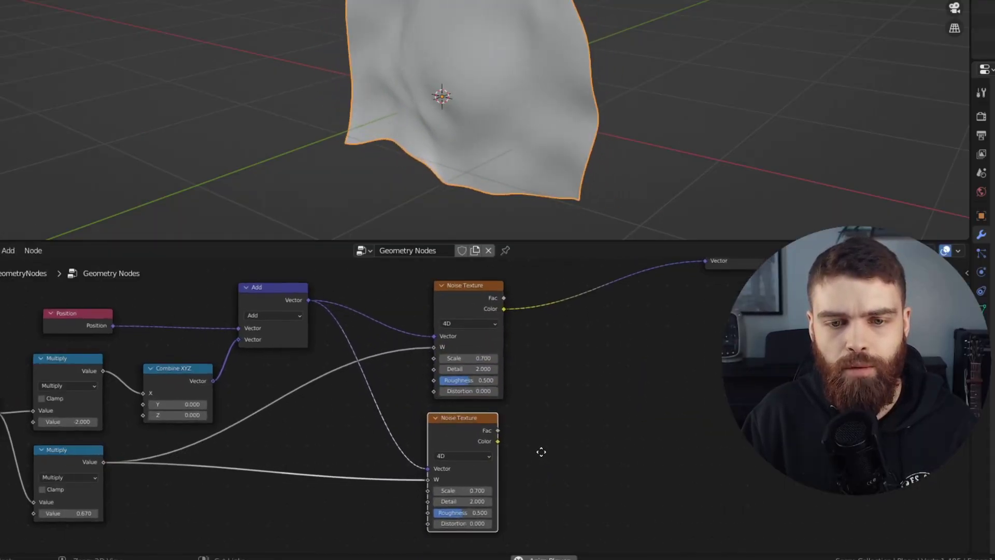
middle_drag(540, 452, 412, 344)
- Add a MixRGB node, feed the second noise colour into Color2, and set it to Overlay
key(shift+a)
text(mixrgb)
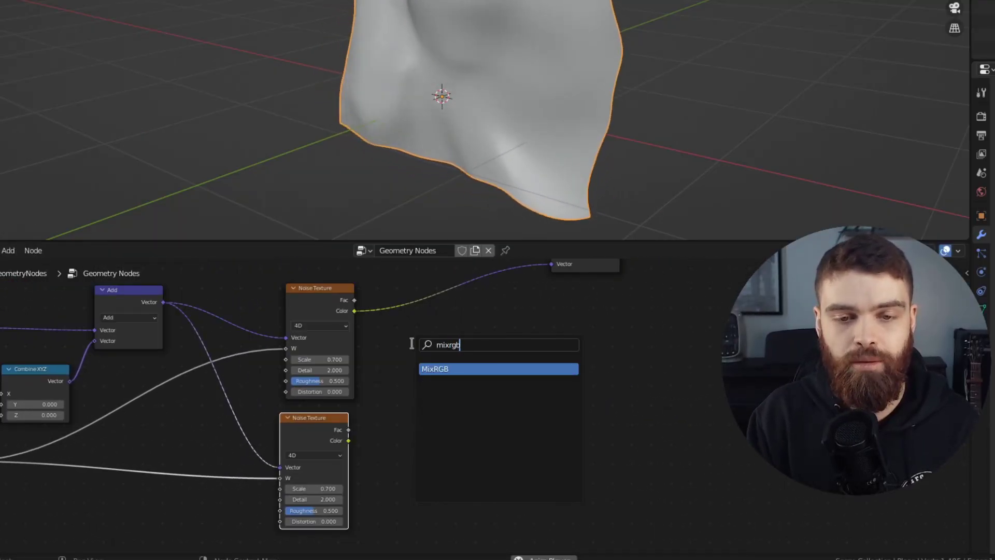
key(Return)
scroll(412, 343, up, 2)
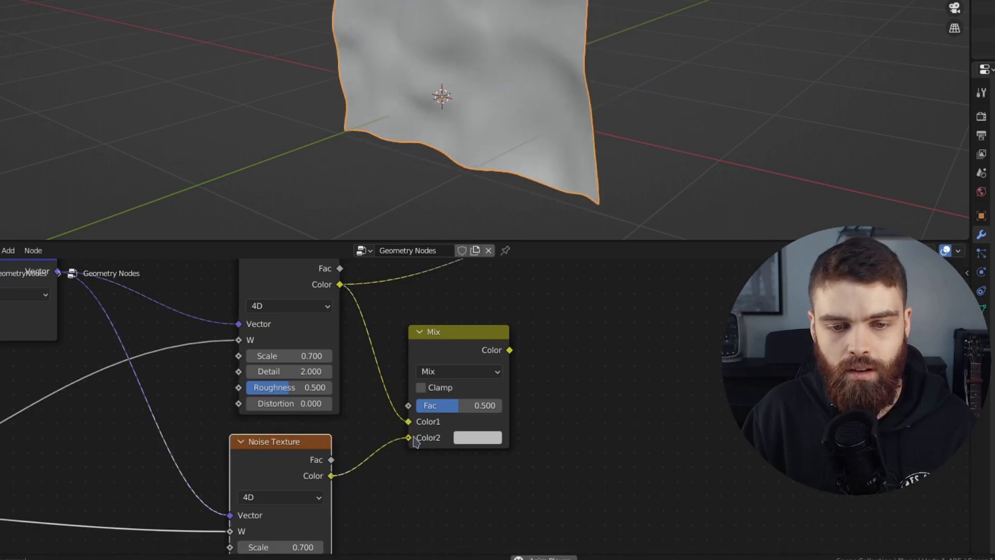
middle_drag(518, 402, 511, 384)
click(487, 356)
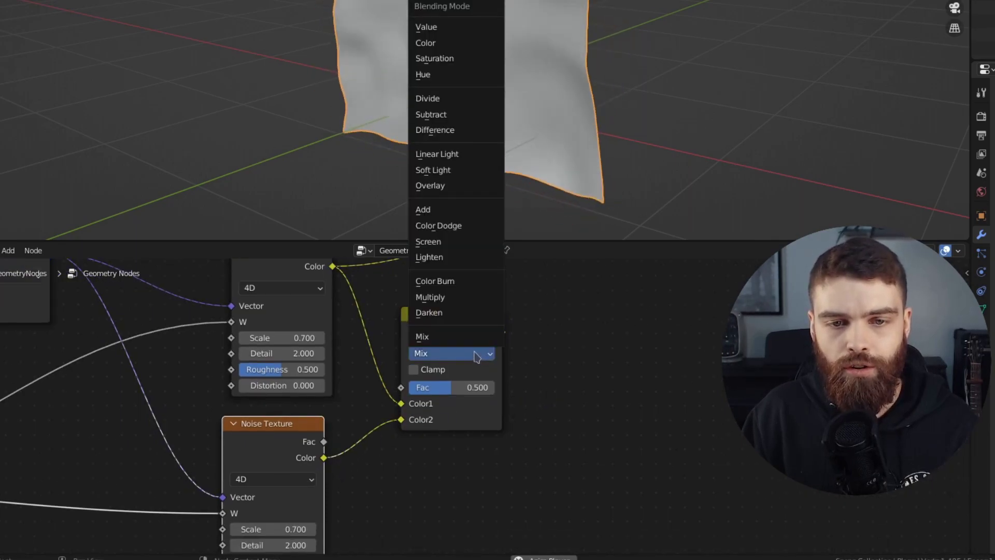
click(430, 185)
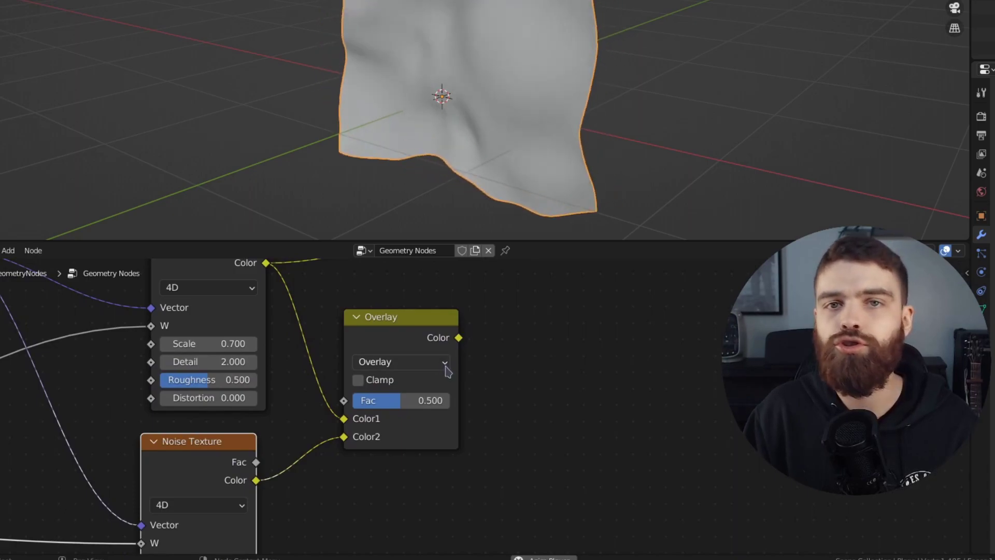
middle_drag(447, 369, 361, 452)
scroll(362, 452, down, 2)
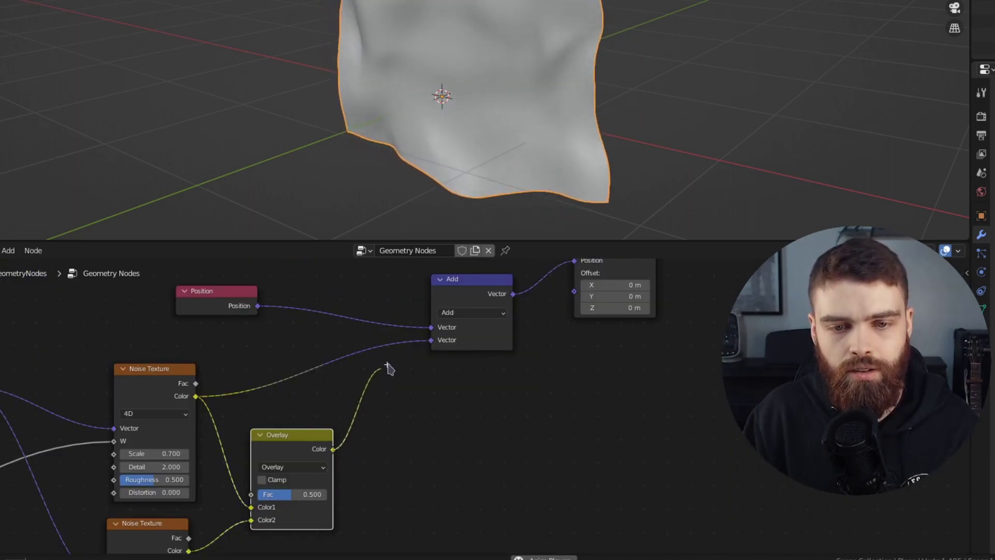
- Feed the Overlay colour into the offset Add node; set second noise scale 0.430, mix factor 0.583
middle_drag(436, 344, 529, 226)
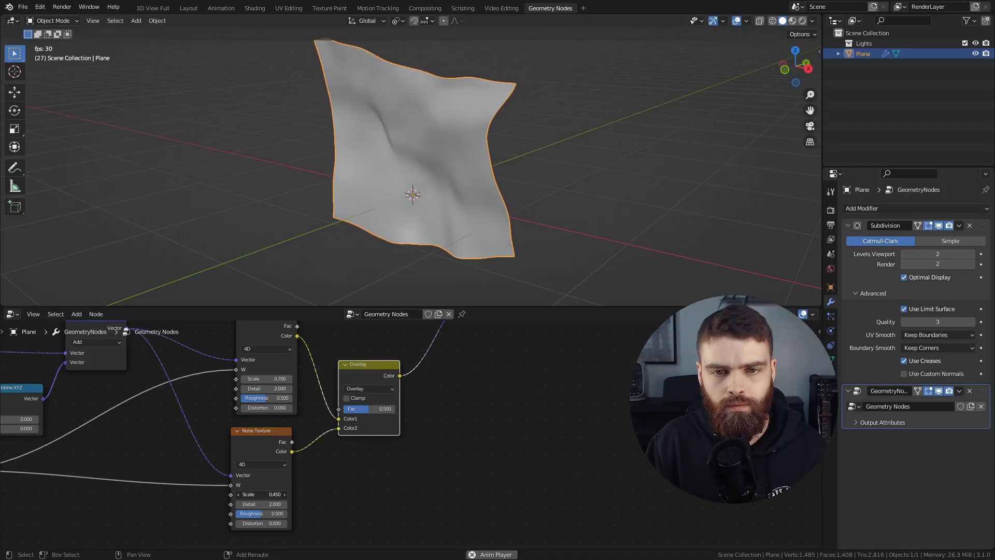
mouse_move(259, 482)
mouse_down()
mouse_move(228, 482)
mouse_move(270, 494)
mouse_up()
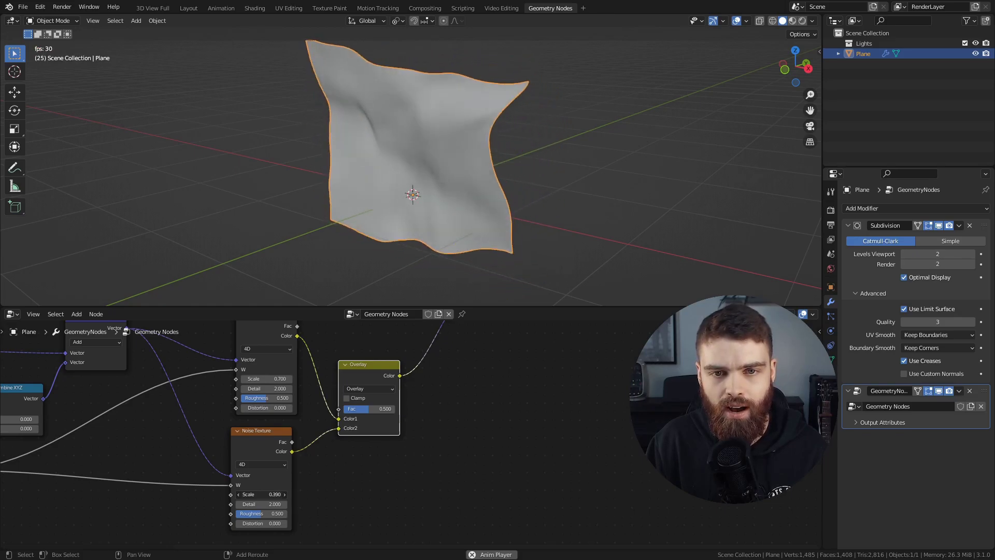
mouse_move(373, 409)
mouse_down()
mouse_move(363, 409)
mouse_move(394, 408)
mouse_up()
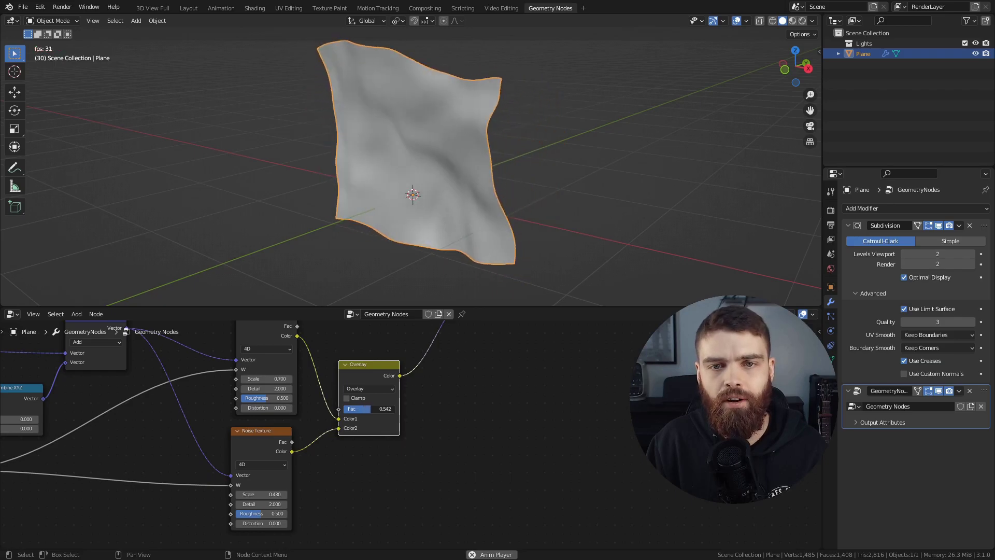
middle_drag(290, 398, 314, 420)
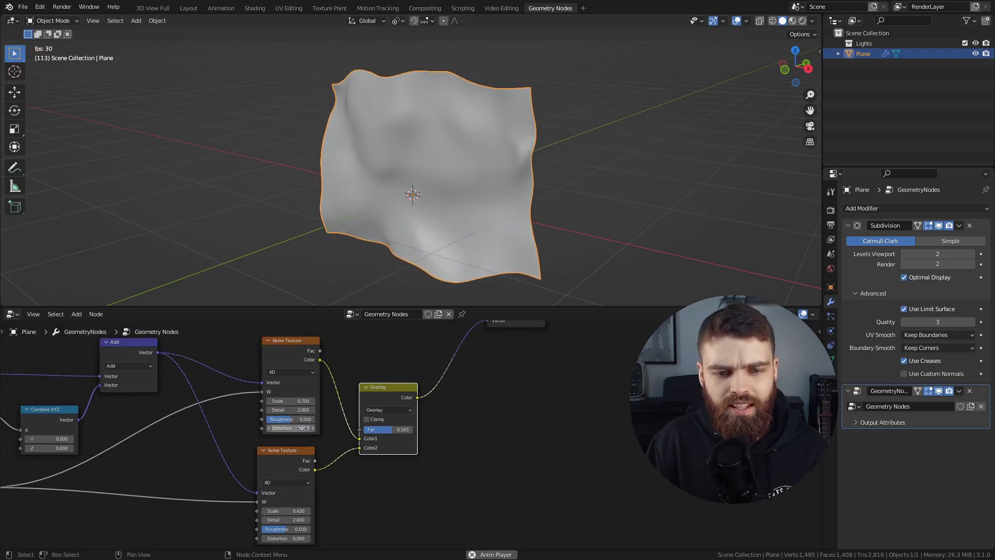
- Give the first noise distortion 0.340 and the second 0.170, then save
shift+drag(290, 427, 311, 427)
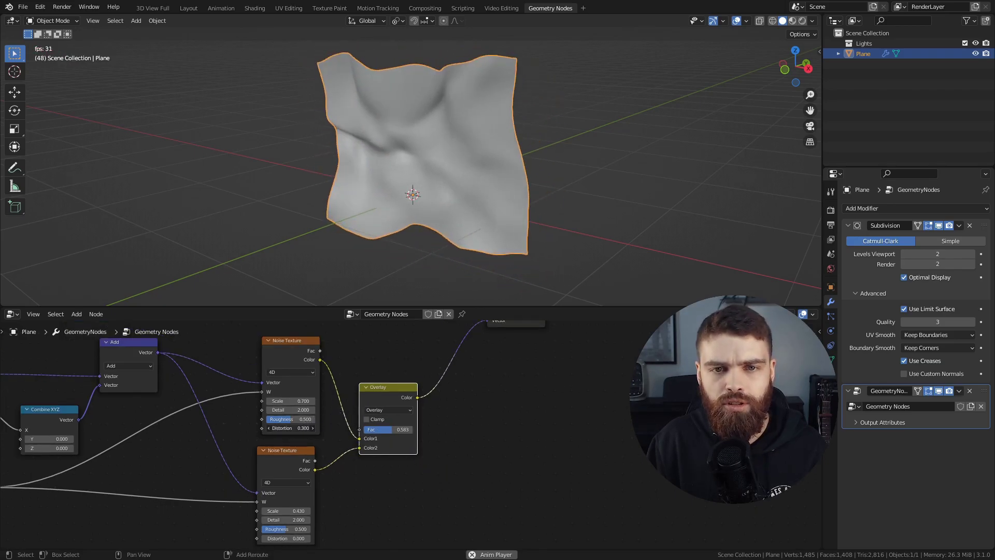
drag(288, 538, 301, 538)
key(Home)
key(ctrl+s)
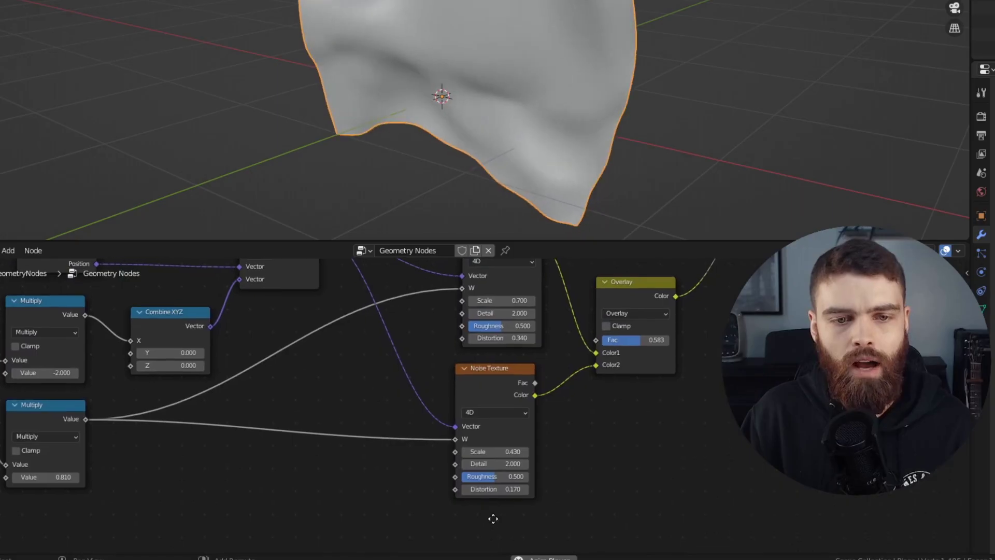
- Add a Position node to the node tree
scroll(408, 388, up, 5)
key(shift+a)
click(232, 389)
text(p)
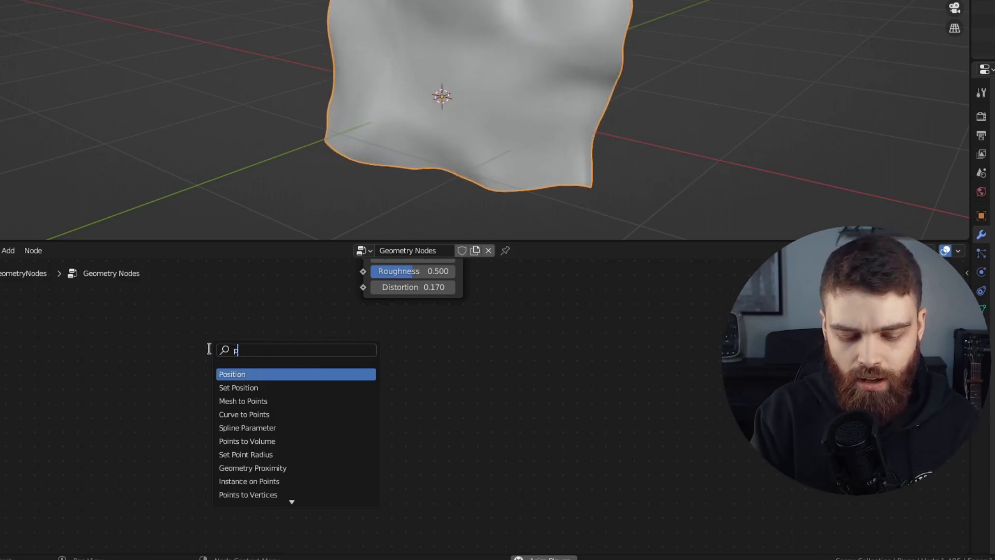
text(osit)
click(224, 374)
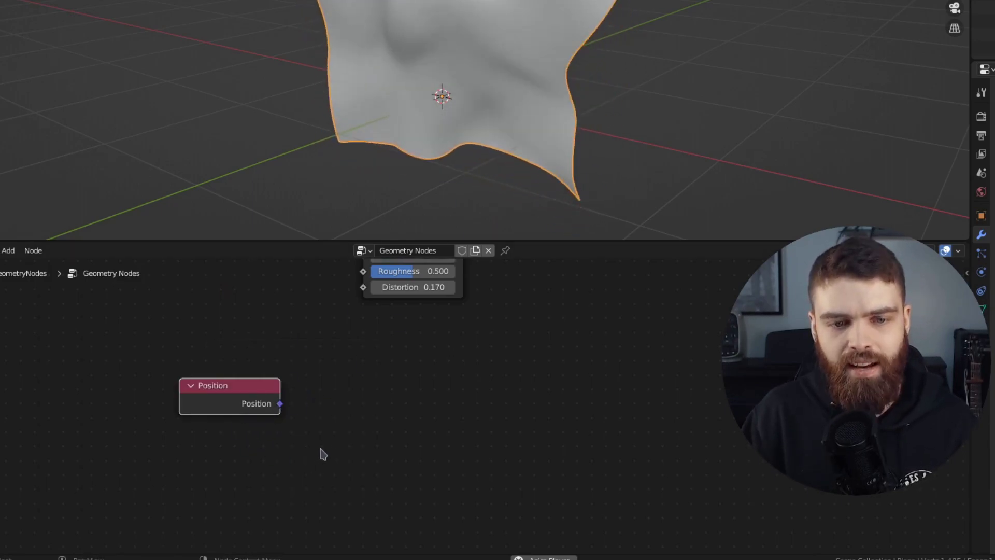
middle_drag(322, 453, 197, 441)
- Offset Position with a Vector Math Add node of (0.5, 0.5, 0.5)
key(shift+a)
text(vec)
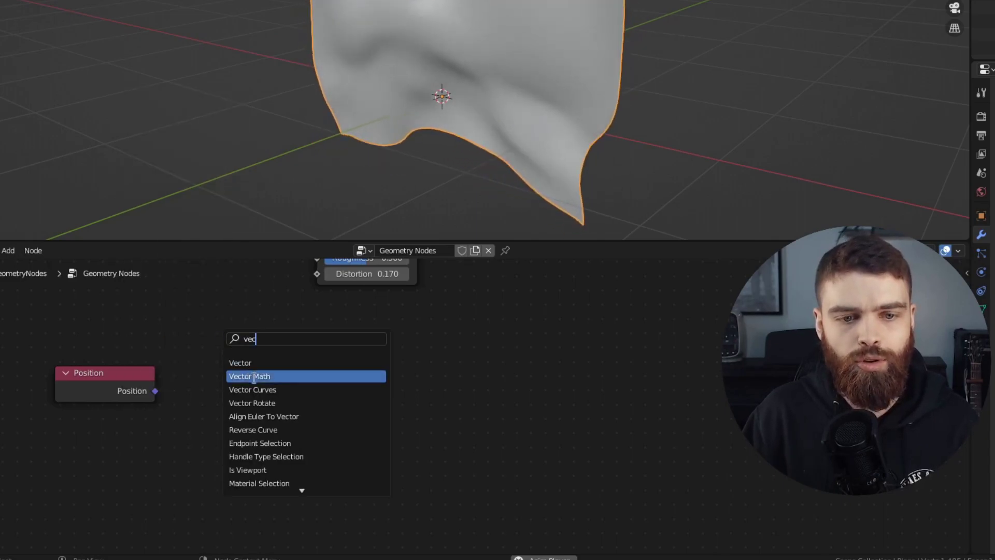
click(235, 376)
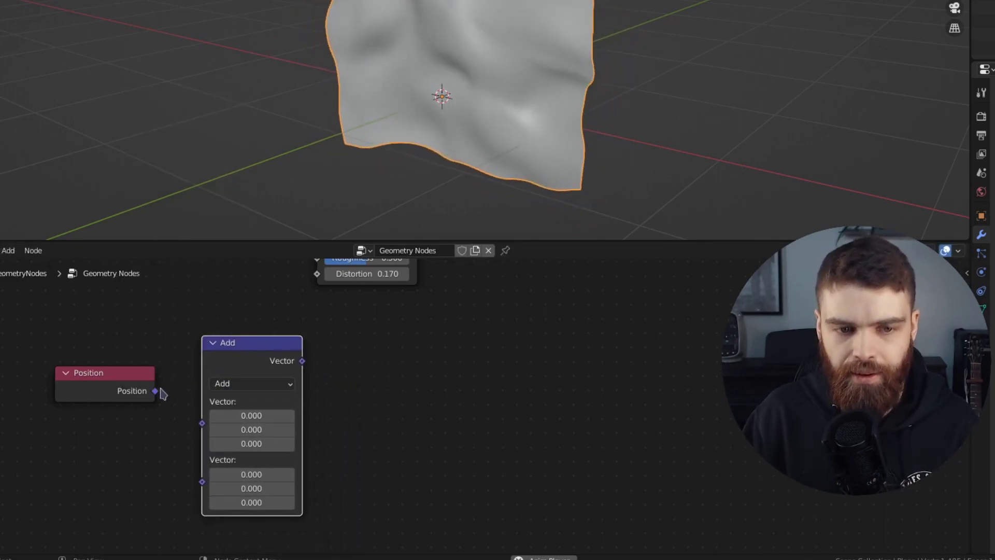
drag(162, 393, 202, 423)
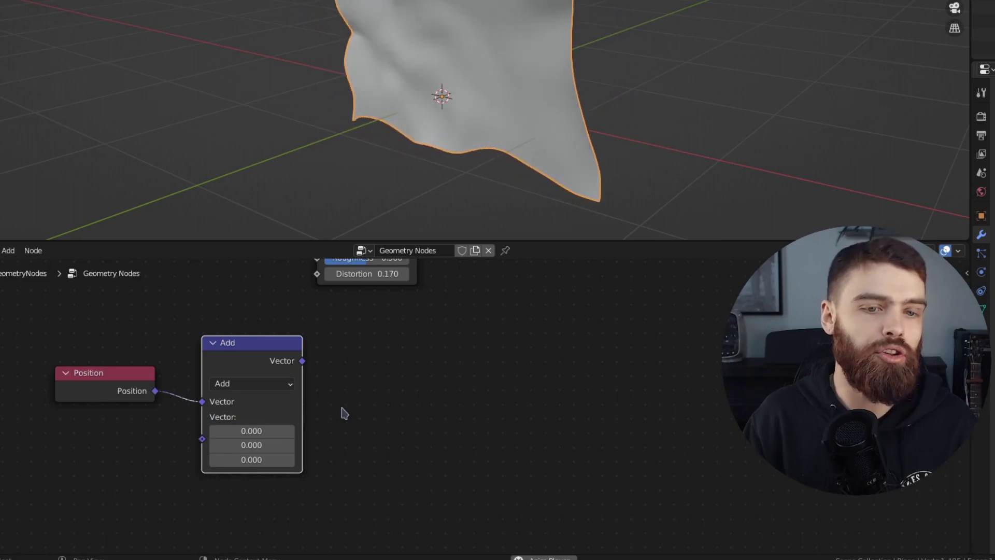
middle_drag(344, 413, 355, 409)
text(0)
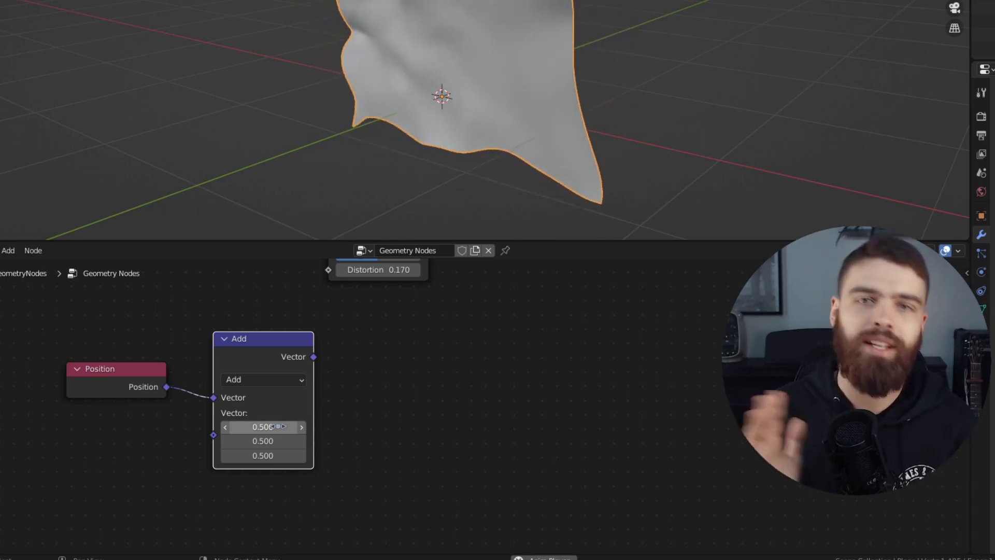
- Split the offset vector into components with a Separate XYZ node
middle_drag(287, 364, 193, 352)
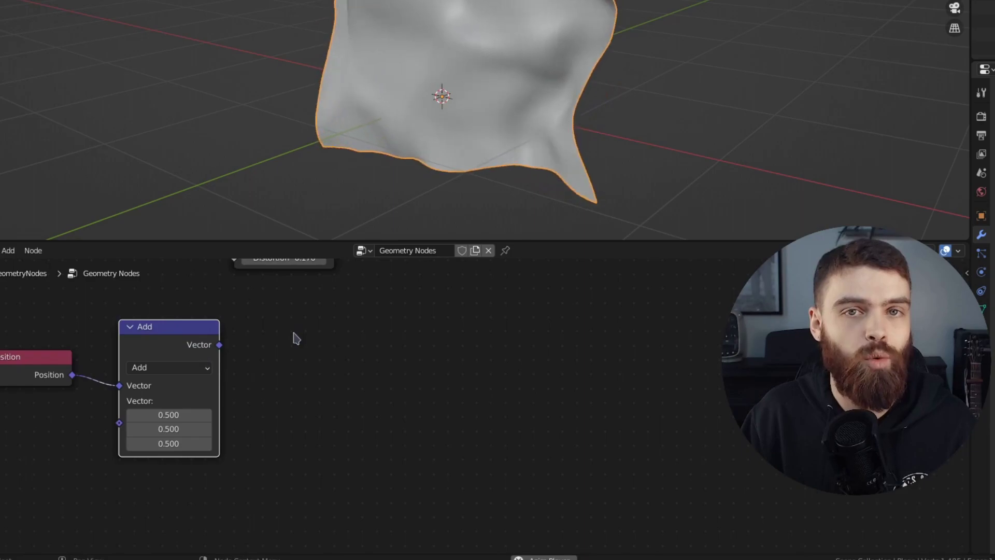
click(327, 369)
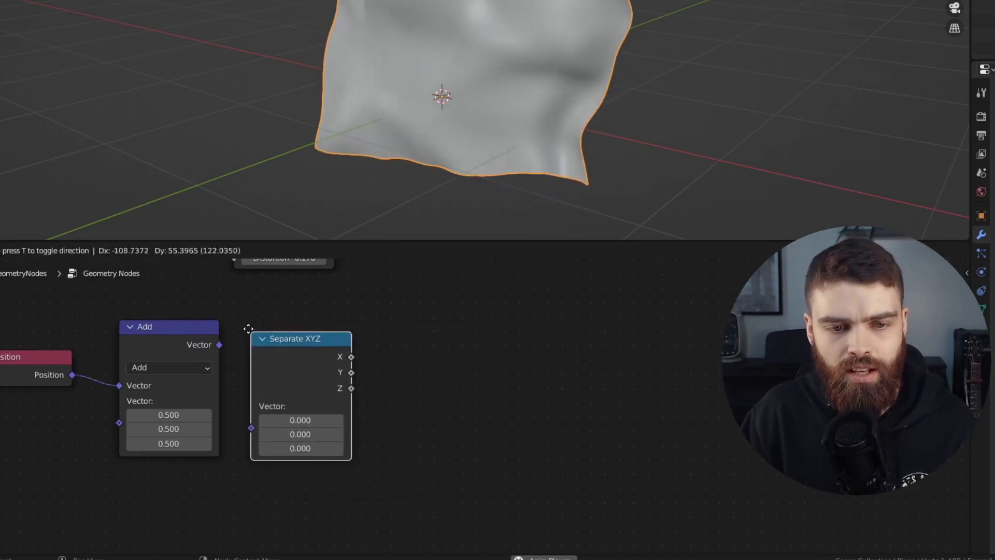
click(249, 338)
drag(222, 344, 248, 402)
middle_drag(400, 361, 350, 357)
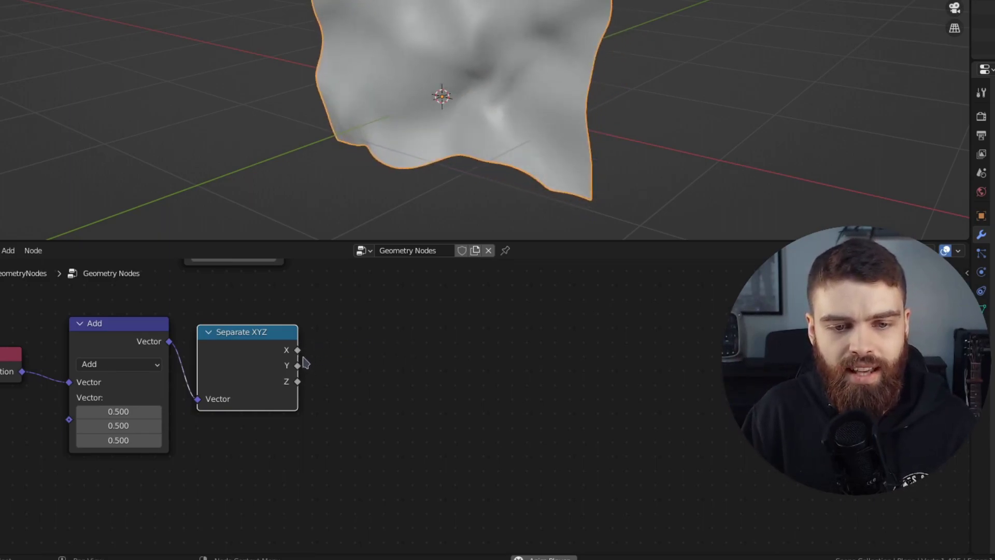
middle_drag(329, 345, 324, 366)
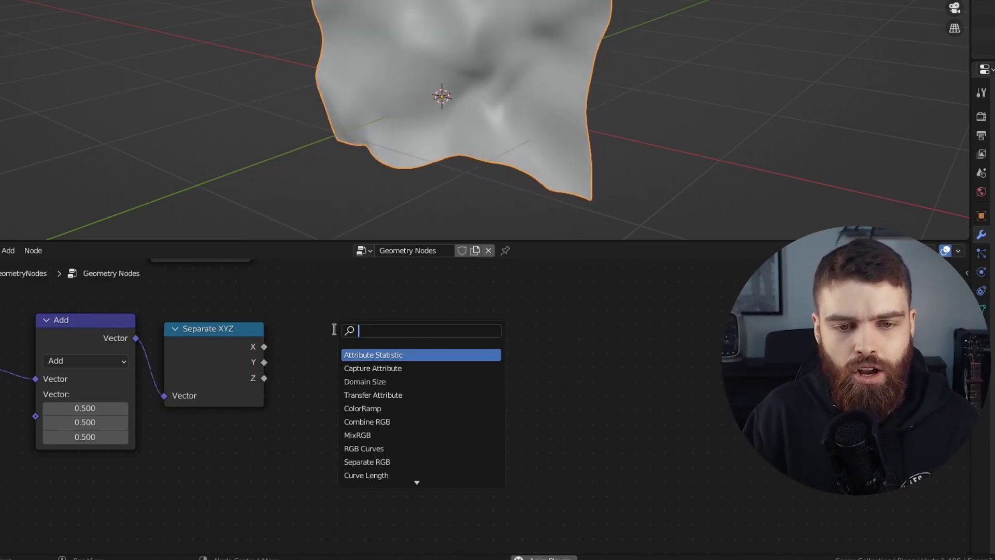
- Pass X through a Math Add node and a duplicated copy set to Power (exponent 0.500)
text(add)
key(Return)
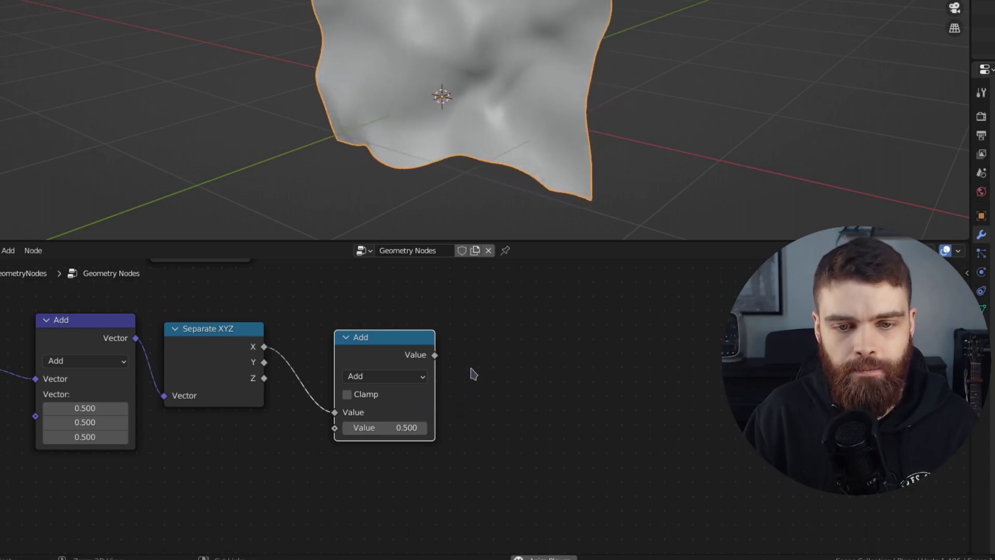
key(shift+d)
drag(363, 372, 401, 417)
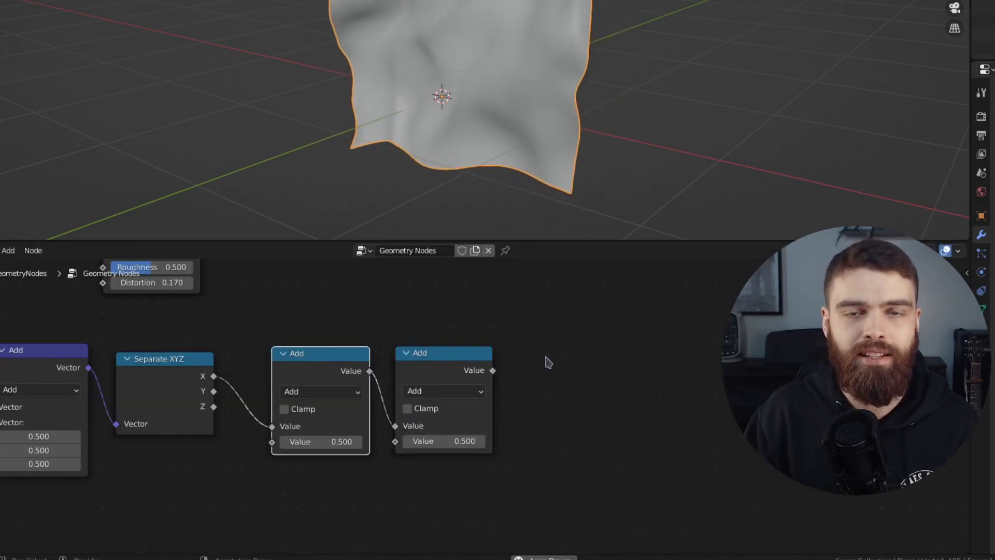
click(438, 397)
click(438, 306)
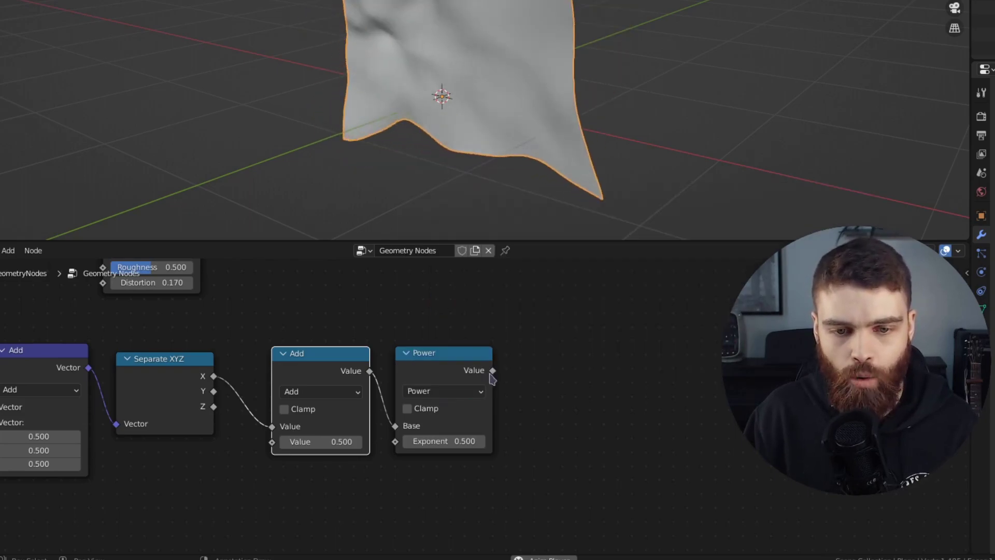
scroll(498, 394, down, 2)
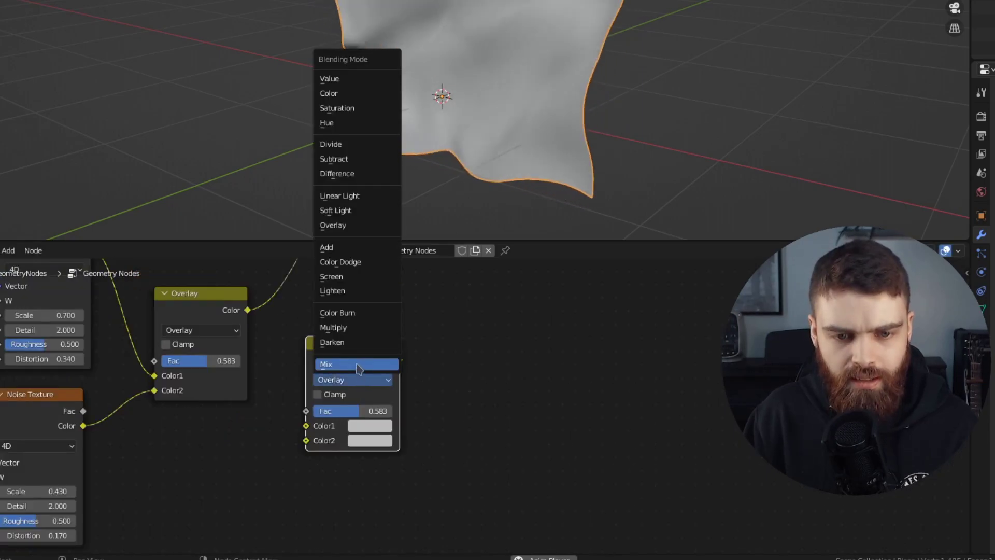
- Switch the second blend node to Mix, with the Overlay result in Color2 and grey Color1
click(358, 365)
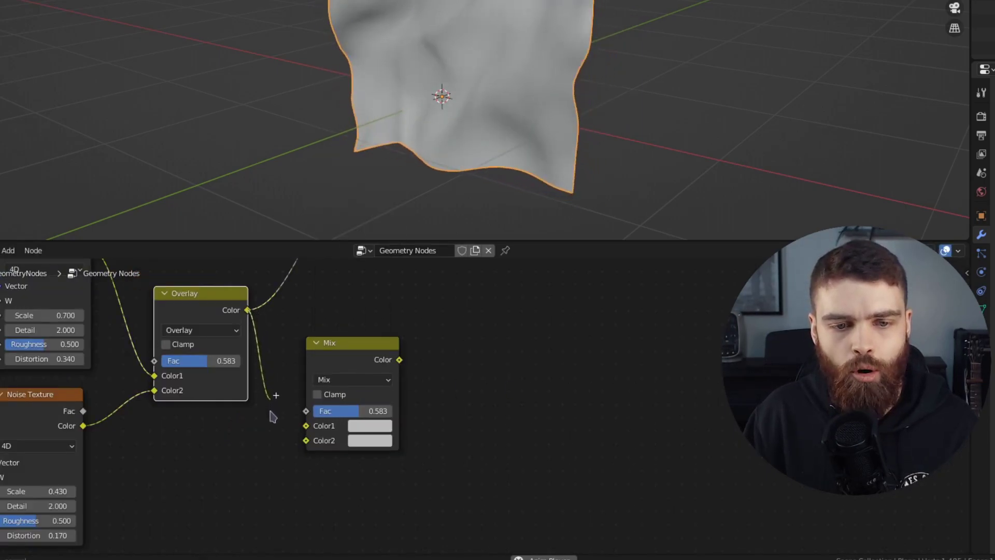
drag(310, 447, 307, 443)
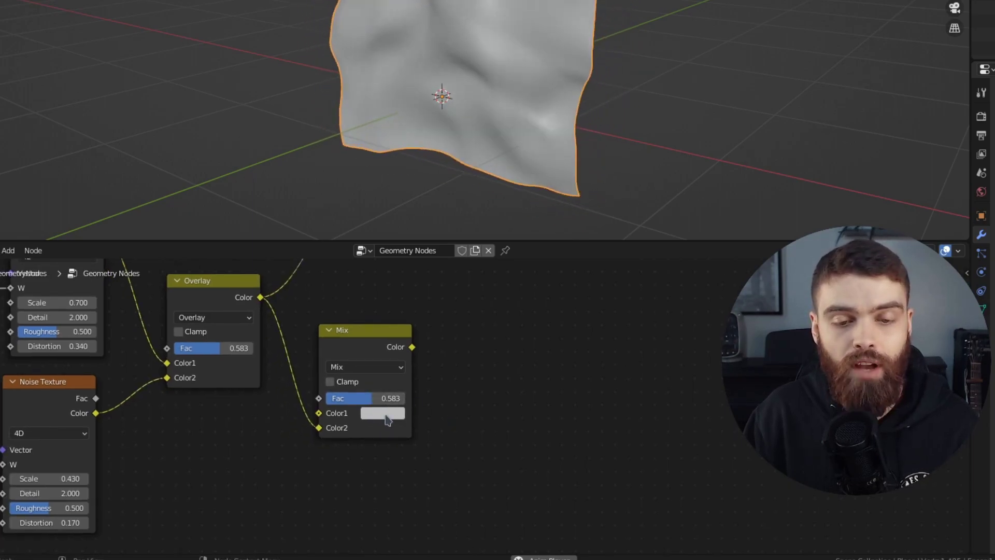
click(385, 416)
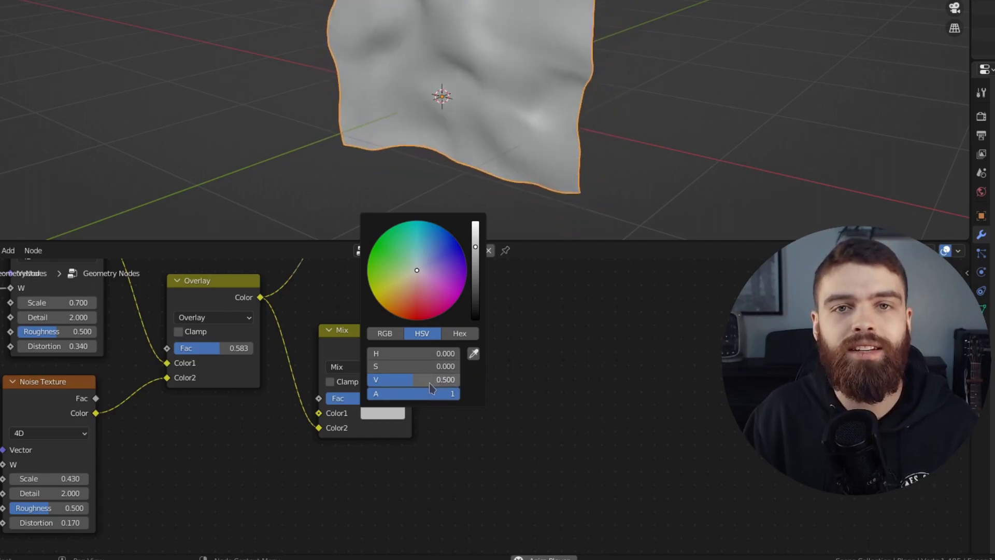
- Test the Mix factor on the cloth, then drive it with the Power result
scroll(429, 387, down, 2)
middle_drag(422, 388, 399, 465)
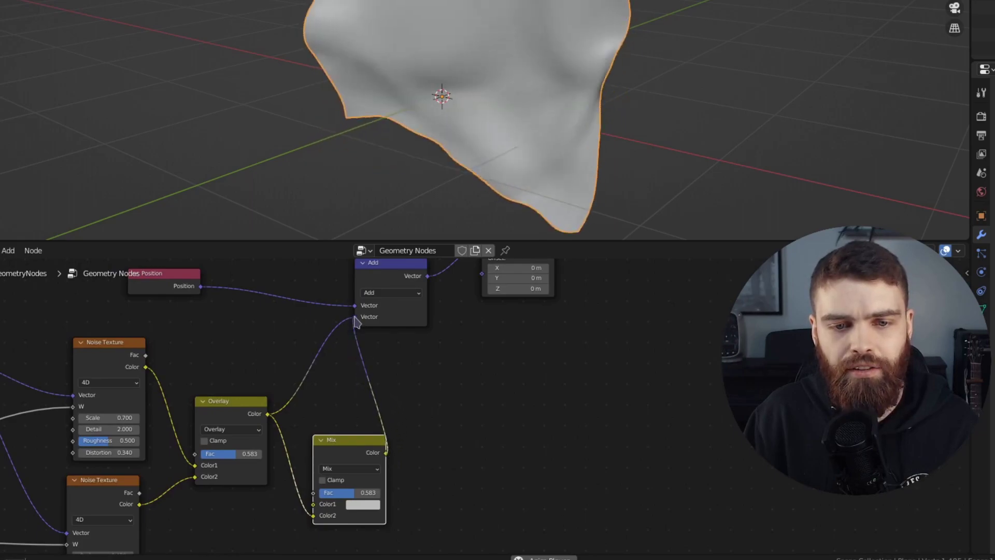
middle_drag(446, 290, 390, 420)
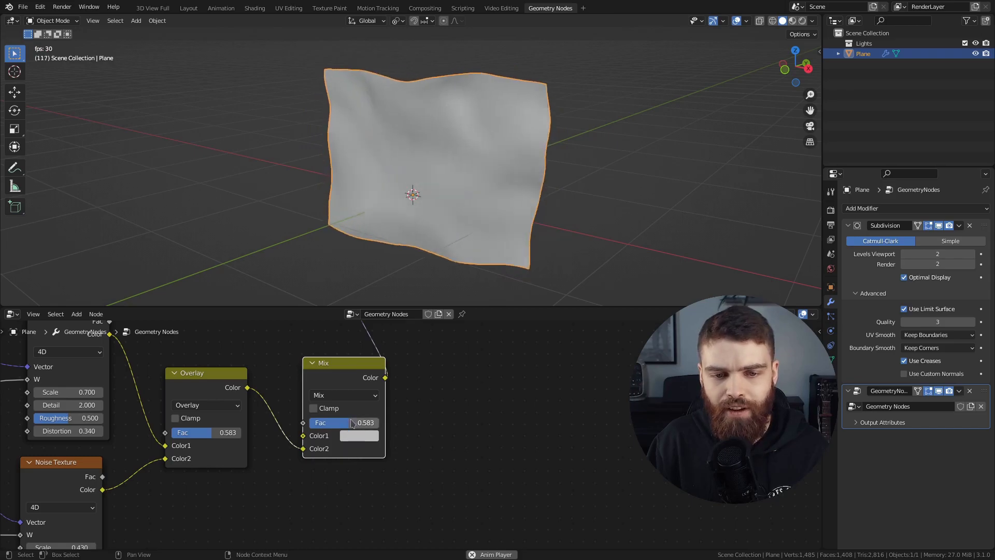
mouse_move(350, 431)
mouse_down()
mouse_move(381, 430)
mouse_move(309, 425)
mouse_up()
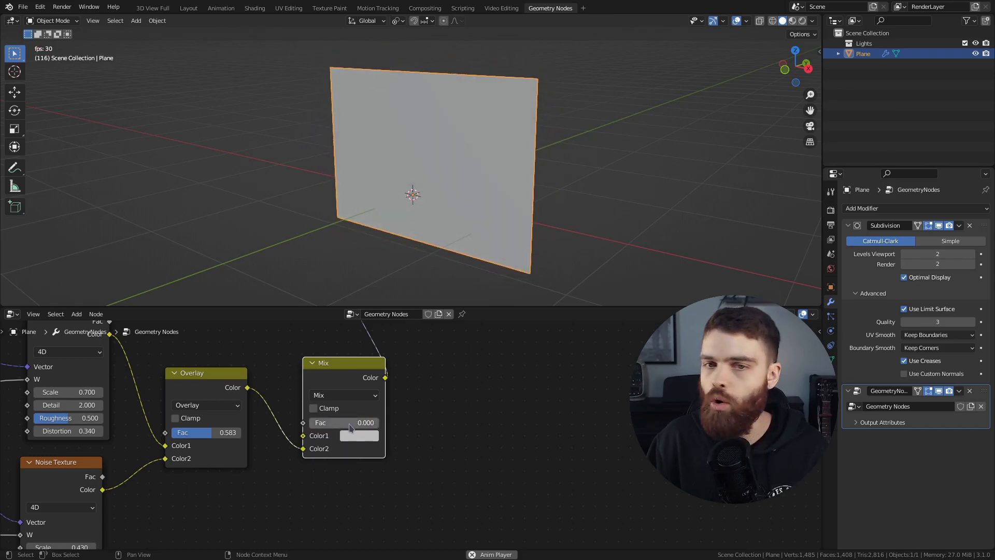
scroll(363, 467, down, 3)
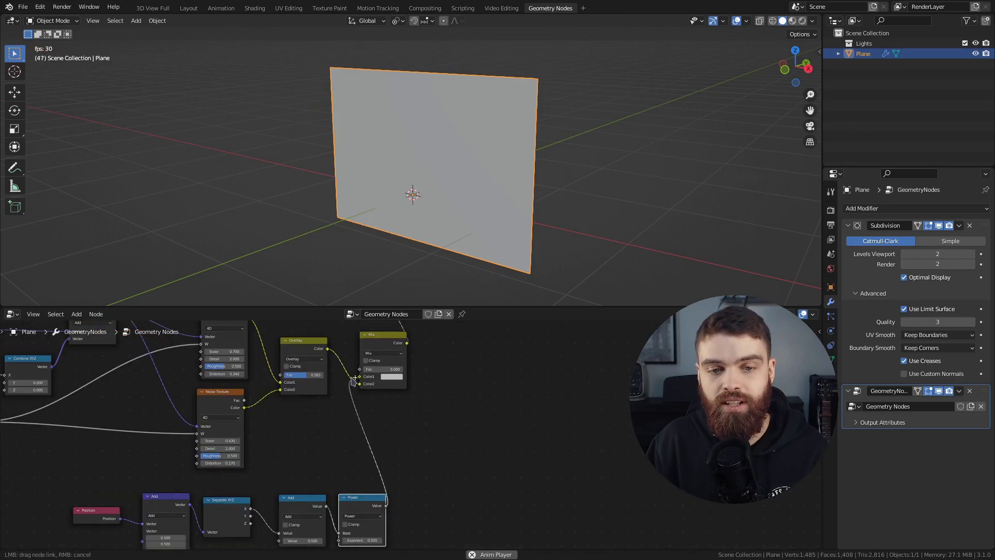
drag(361, 372, 360, 369)
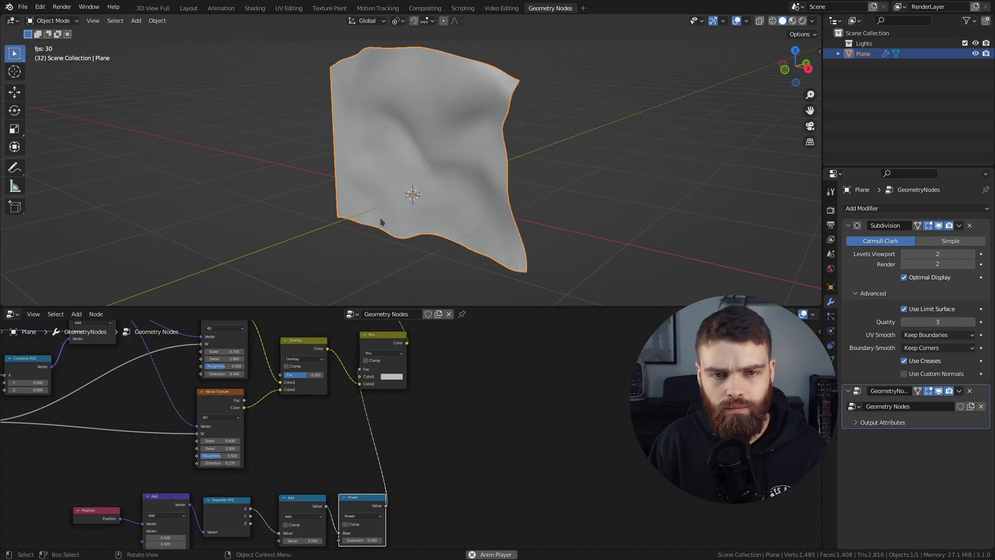
scroll(322, 473, up, 3)
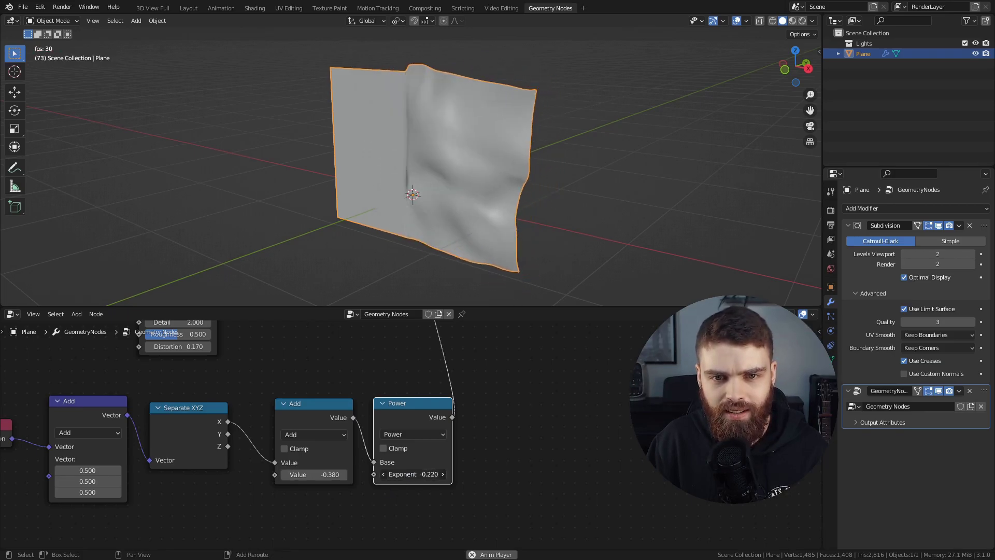
- Retune the mask's Add value and Power exponent, and expose the wind-speed input as VitesseVent (0.970)
drag(413, 474, 435, 474)
drag(313, 475, 337, 474)
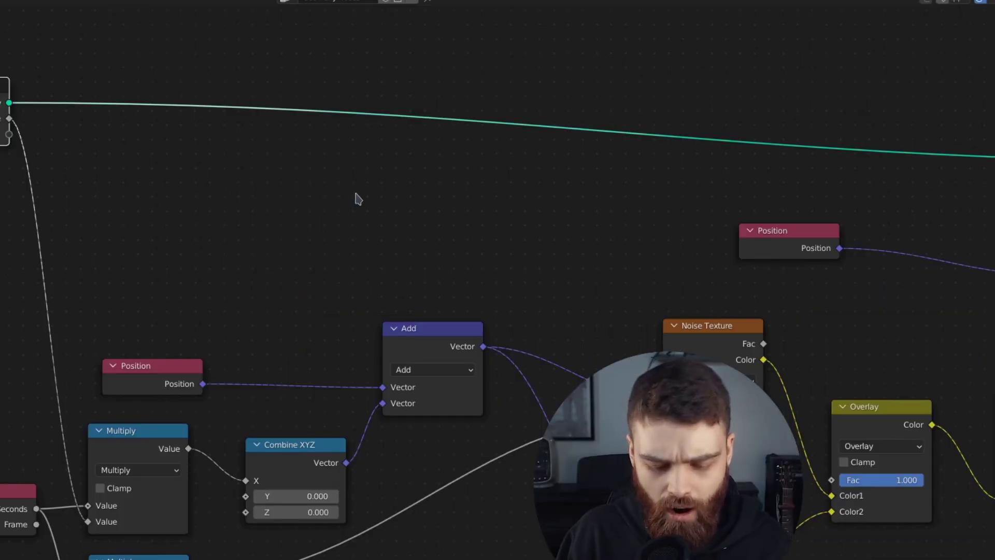
key(n)
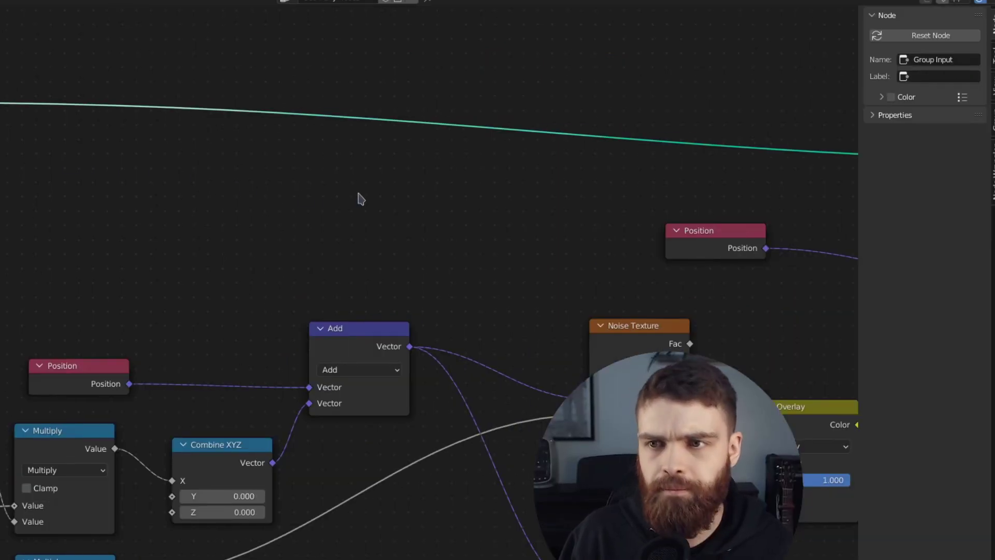
click(992, 88)
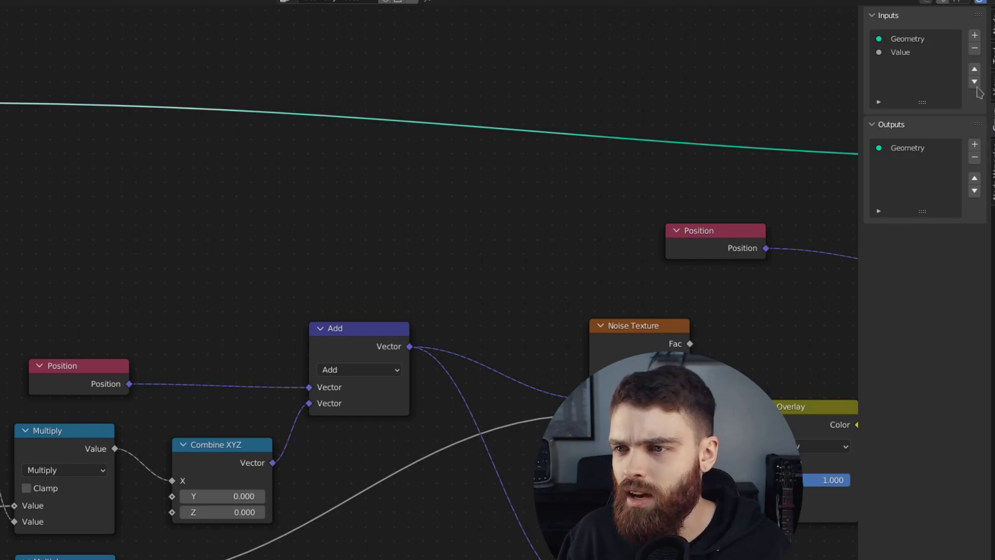
click(919, 54)
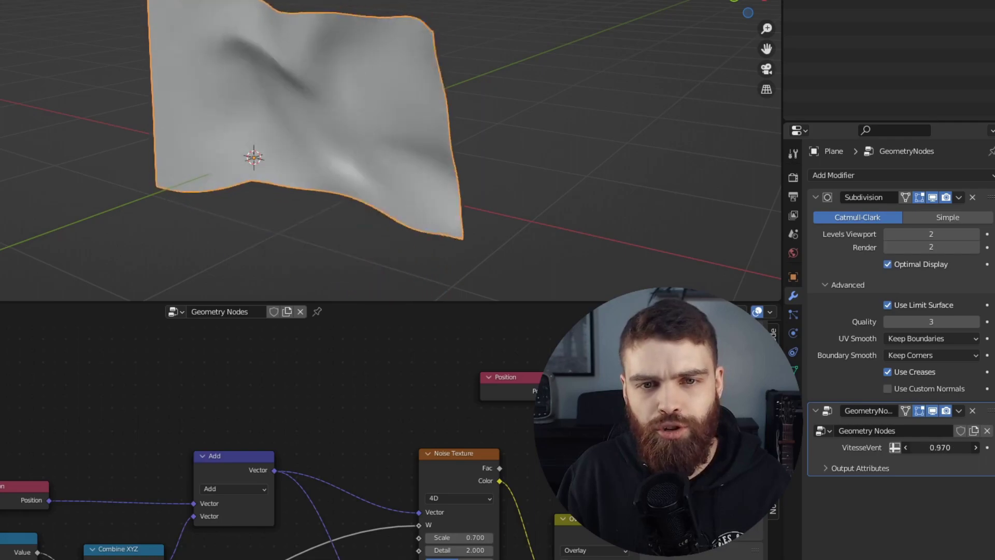
- Set VitesseVent to -2.000 and the mask's Add value to 0.790
mouse_move(941, 447)
mouse_down()
mouse_move(928, 447)
mouse_move(951, 447)
mouse_up()
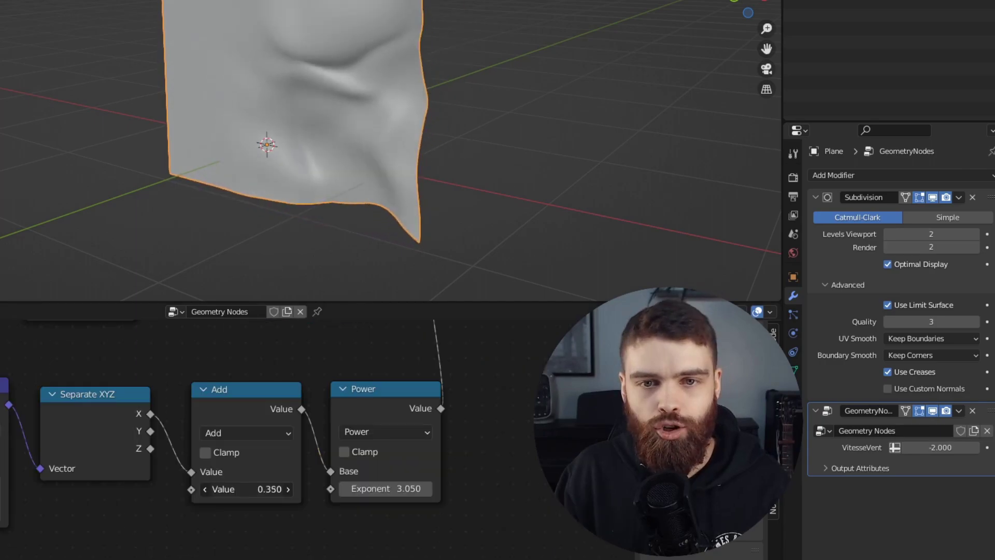
mouse_move(247, 489)
mouse_down()
mouse_move(275, 489)
mouse_move(238, 489)
mouse_move(260, 489)
mouse_up()
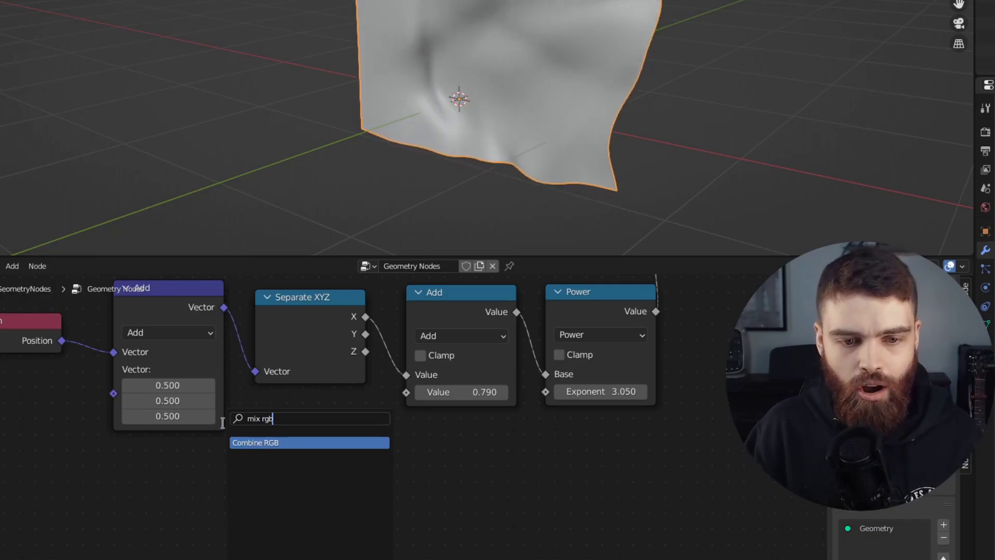
- Add a MixRGB node and a Value node of 1.000 feeding its Color1
text(rgb)
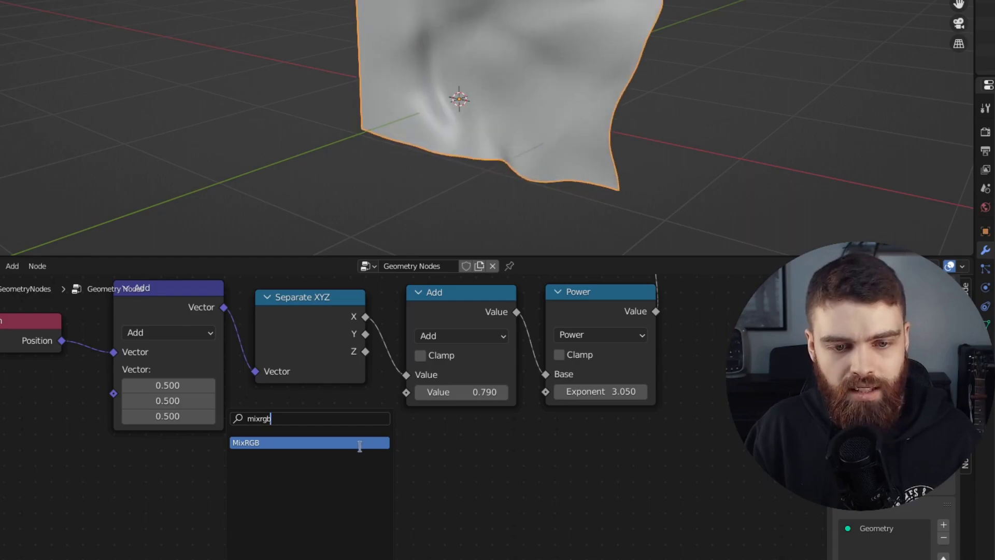
key(Return)
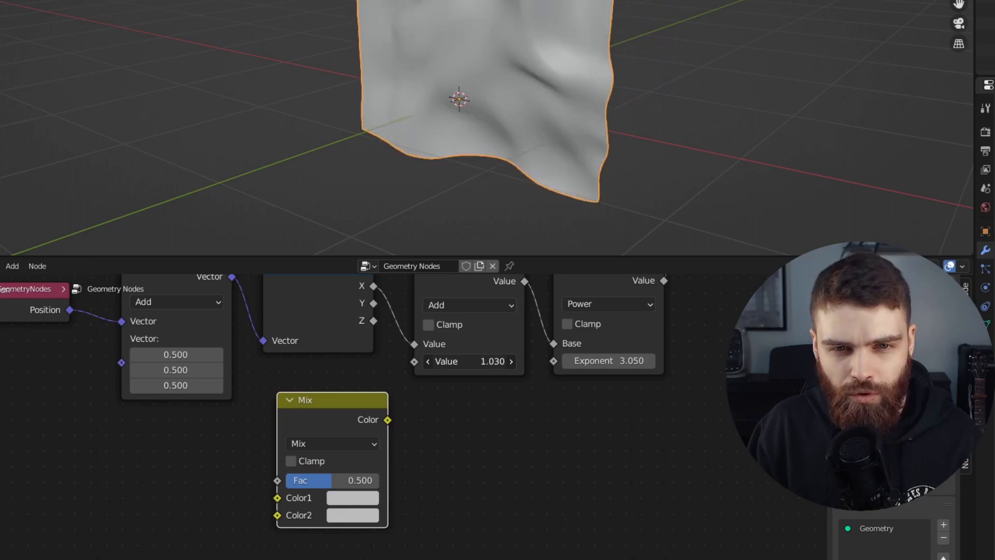
mouse_move(289, 478)
middle_down()
mouse_move(367, 457)
mouse_move(381, 417)
middle_up()
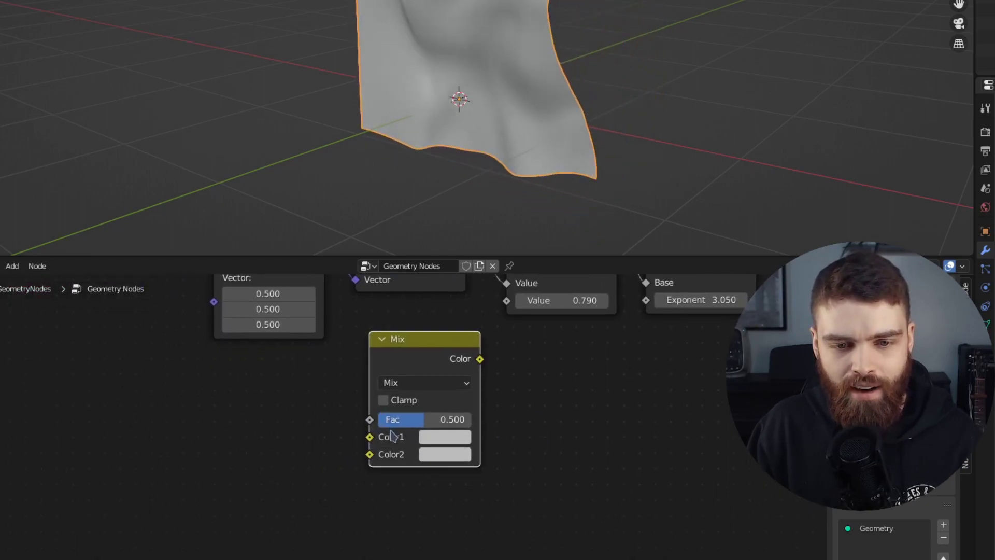
key(shift+a)
click(220, 179)
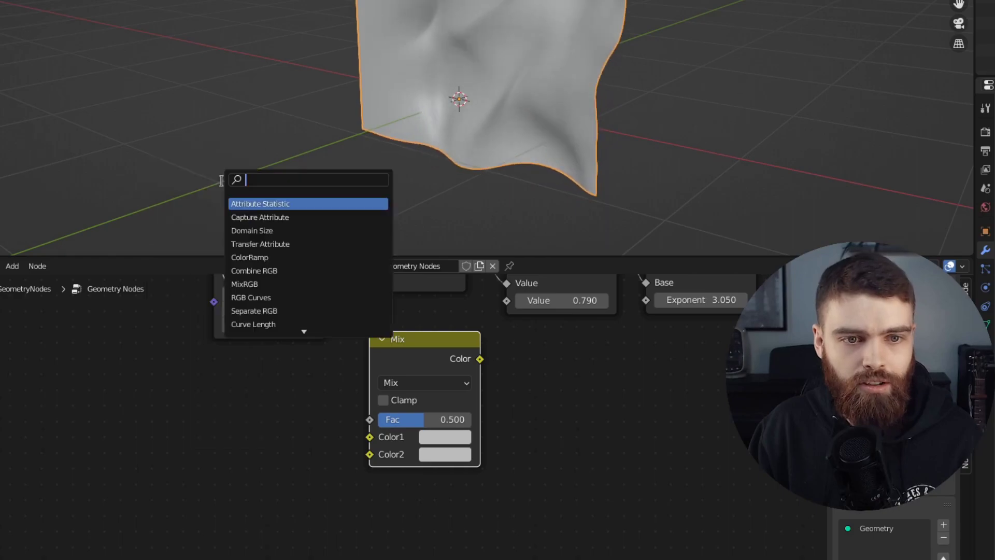
text(value)
key(Return)
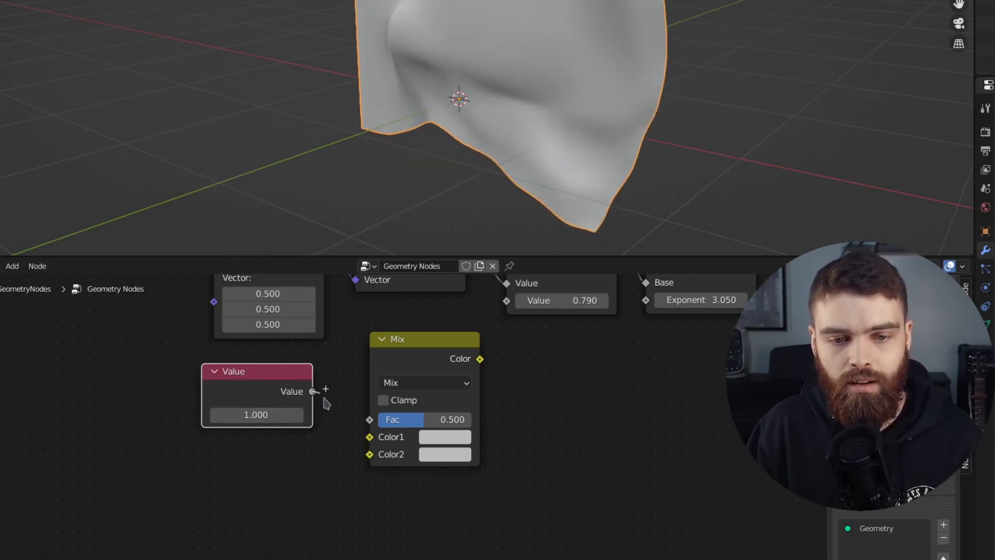
drag(312, 392, 370, 437)
middle_drag(399, 435, 247, 502)
drag(410, 368, 363, 368)
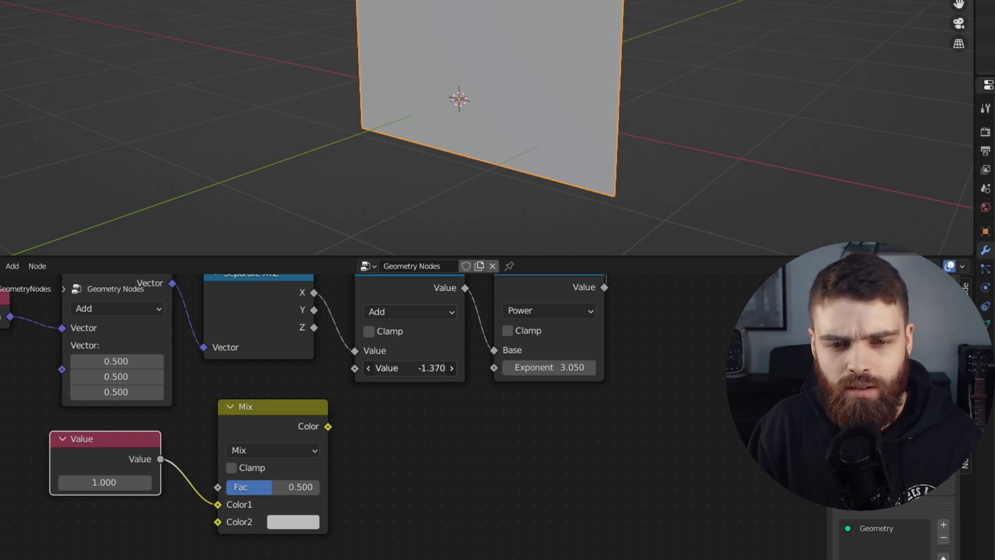
- Duplicate the Value node as -1.400 and connect the Mix output to the mask Add node's value
middle_drag(95, 474, 213, 350)
key(shift+d)
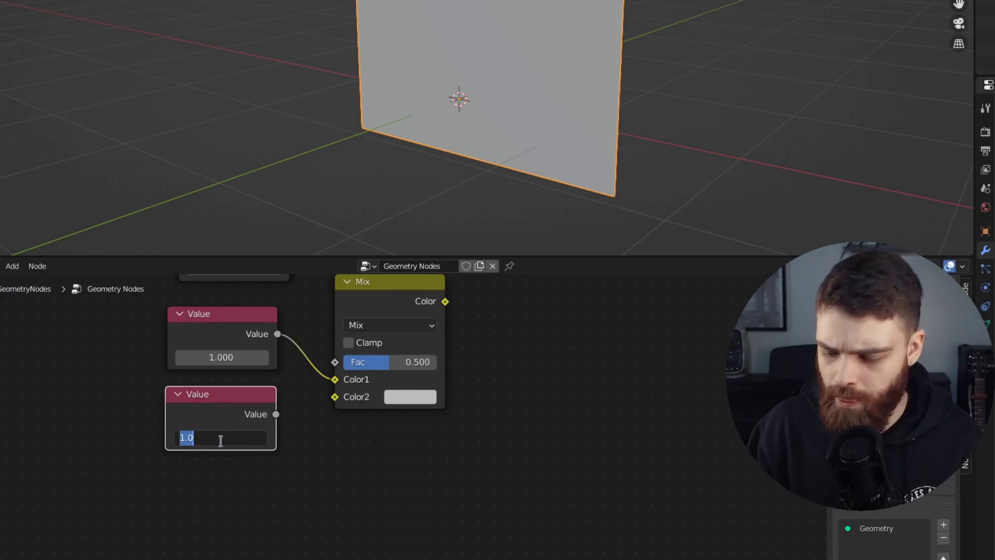
middle_drag(275, 418, 198, 473)
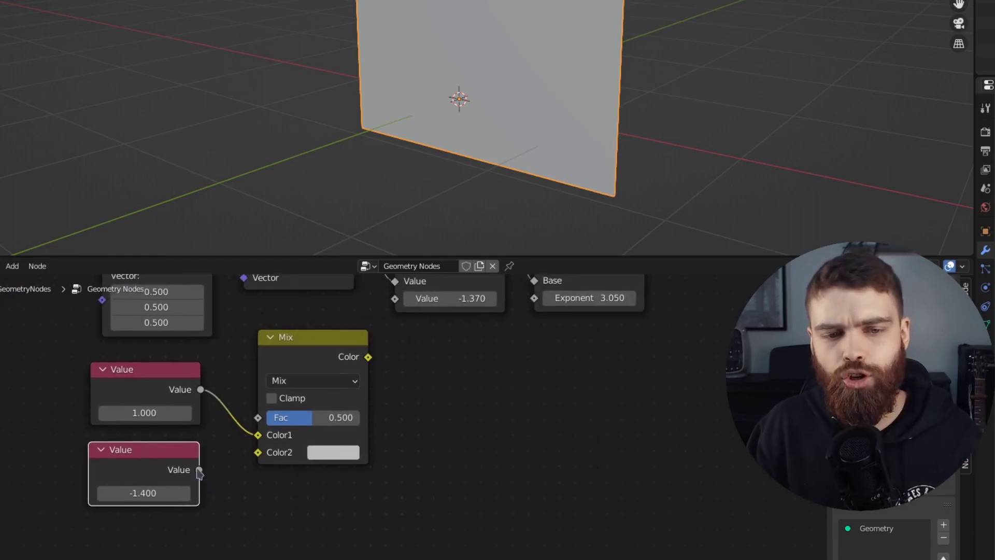
middle_drag(429, 362, 425, 438)
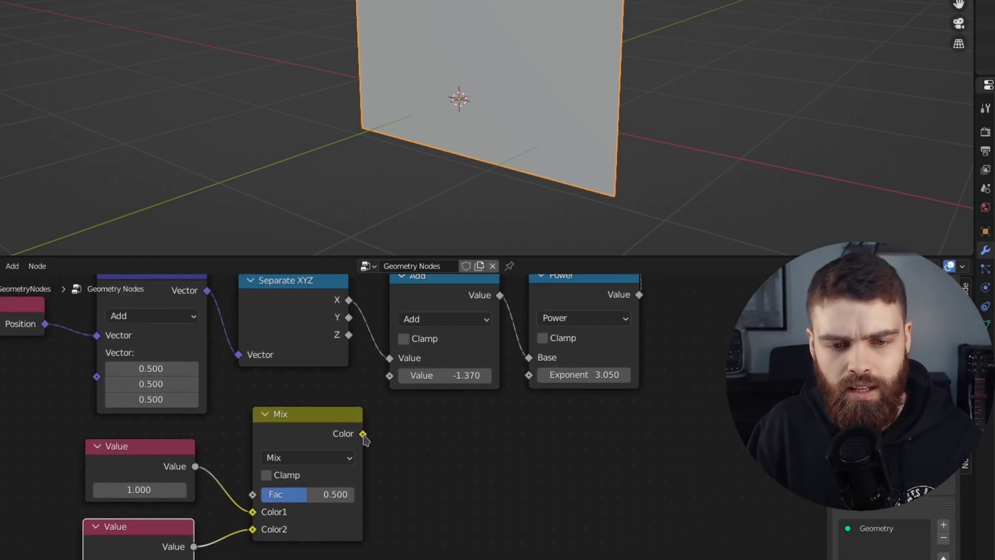
drag(391, 382, 390, 376)
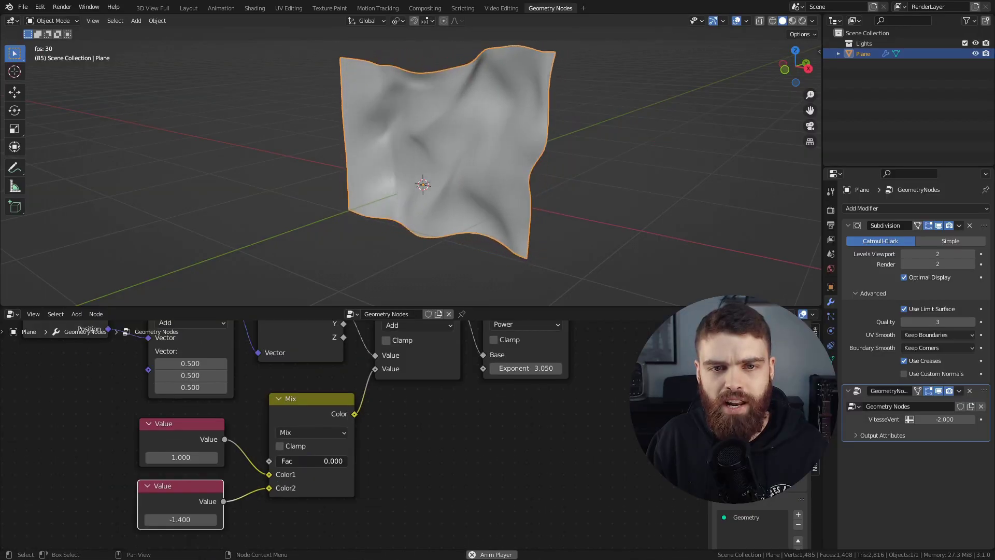
- Test the Mix factor, swapping the two Value inputs and sliding Fac from 1.000 to 0
drag(311, 461, 342, 461)
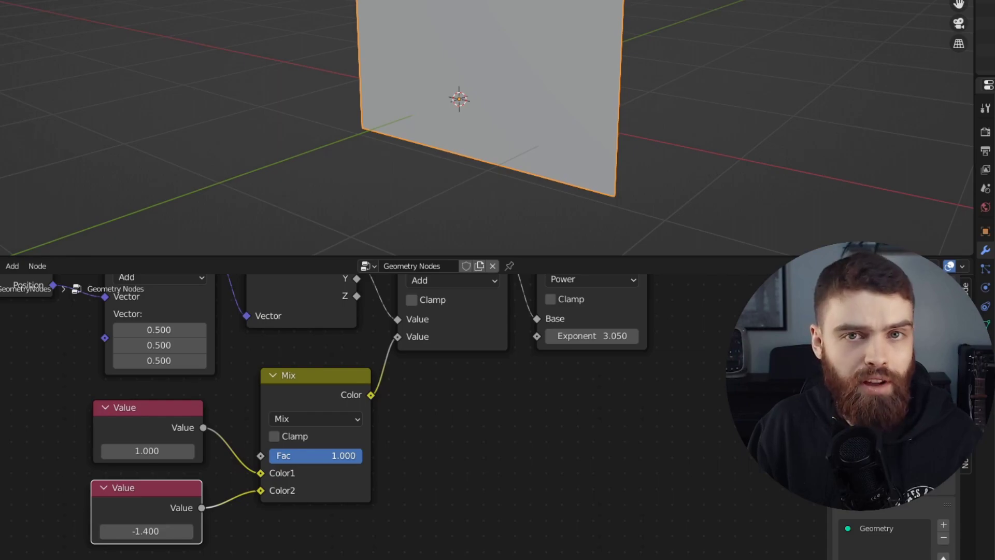
middle_drag(323, 472, 310, 467)
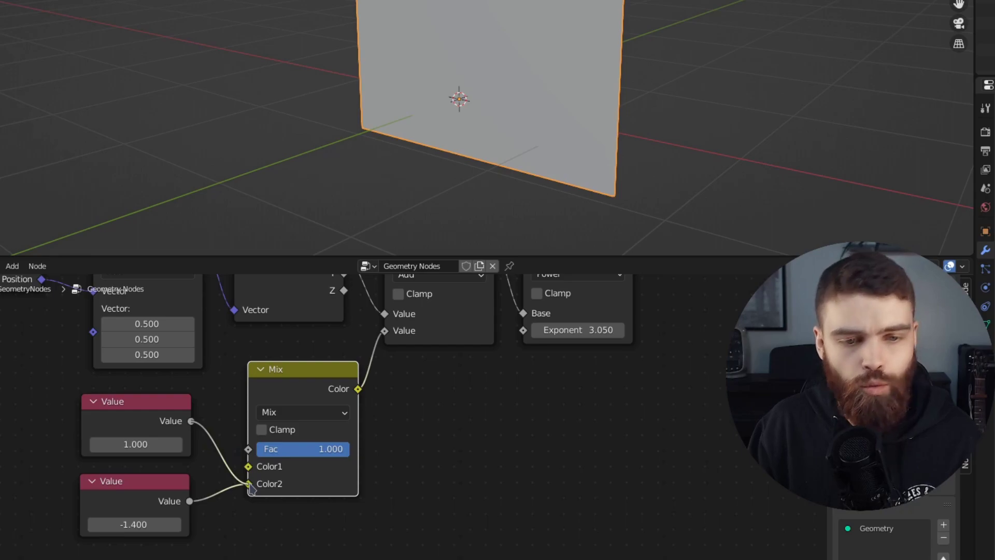
drag(251, 488, 248, 483)
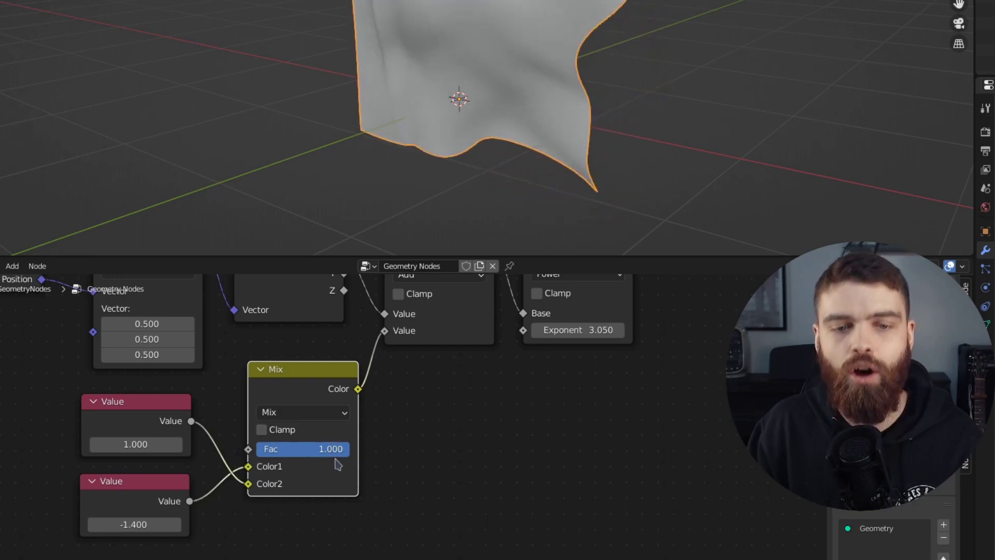
drag(337, 450, 259, 450)
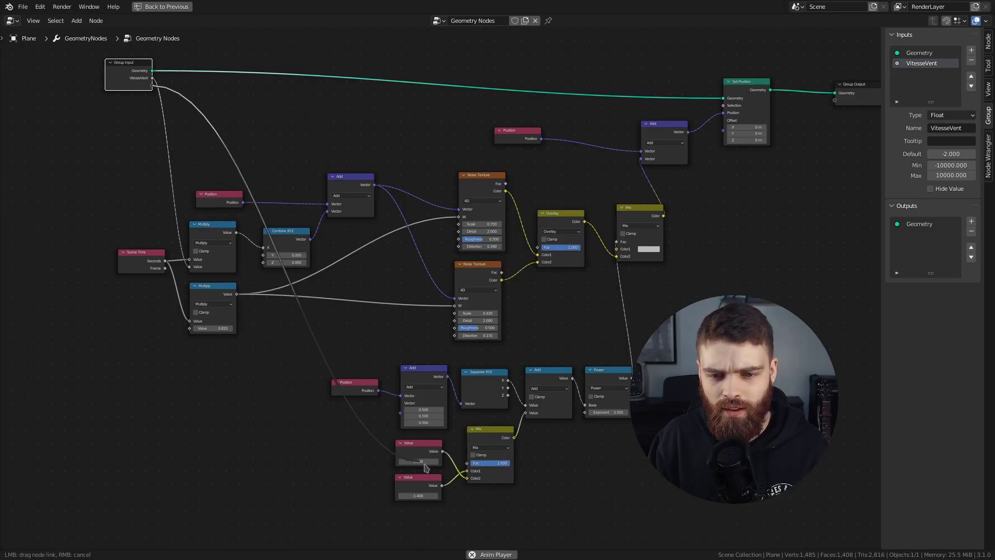
- Expose the Mix factor as a group input named Influence and test it on the cloth
drag(470, 466, 469, 463)
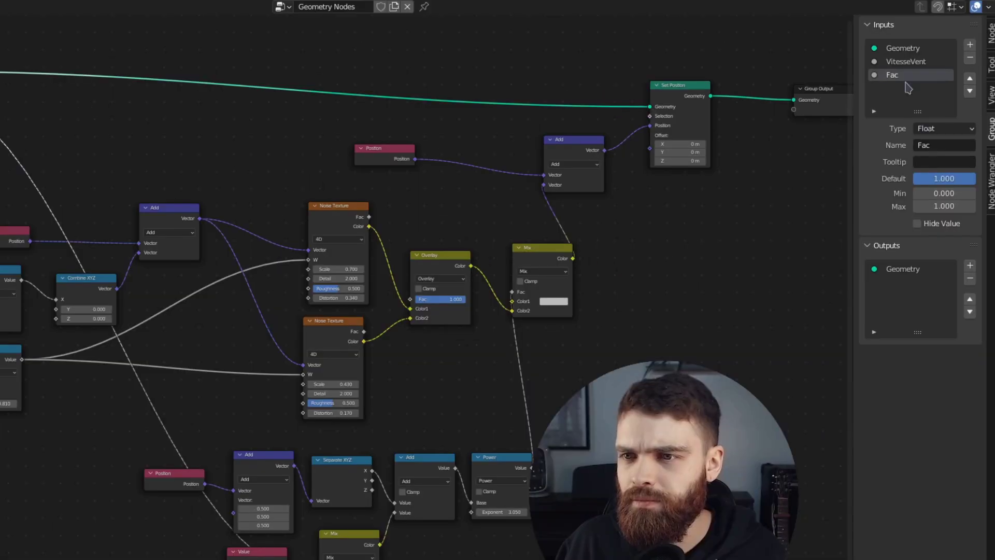
click(947, 148)
text(Influence)
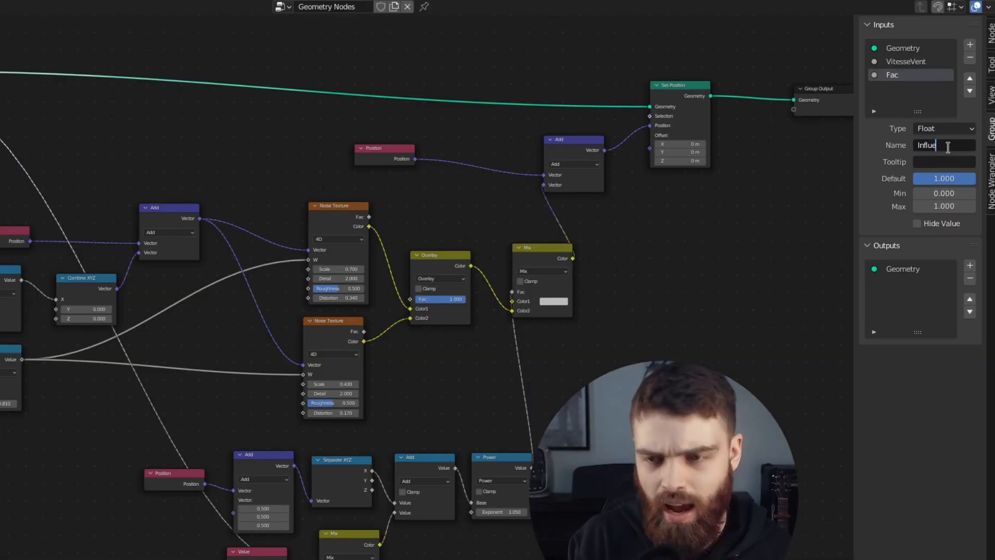
key(Return)
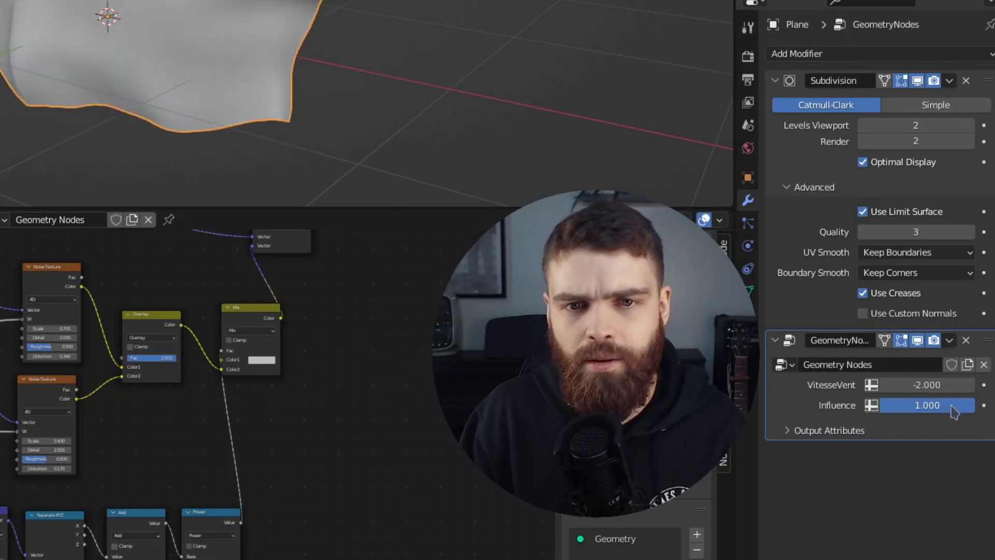
mouse_move(951, 405)
mouse_down()
mouse_move(912, 406)
mouse_move(975, 432)
mouse_up()
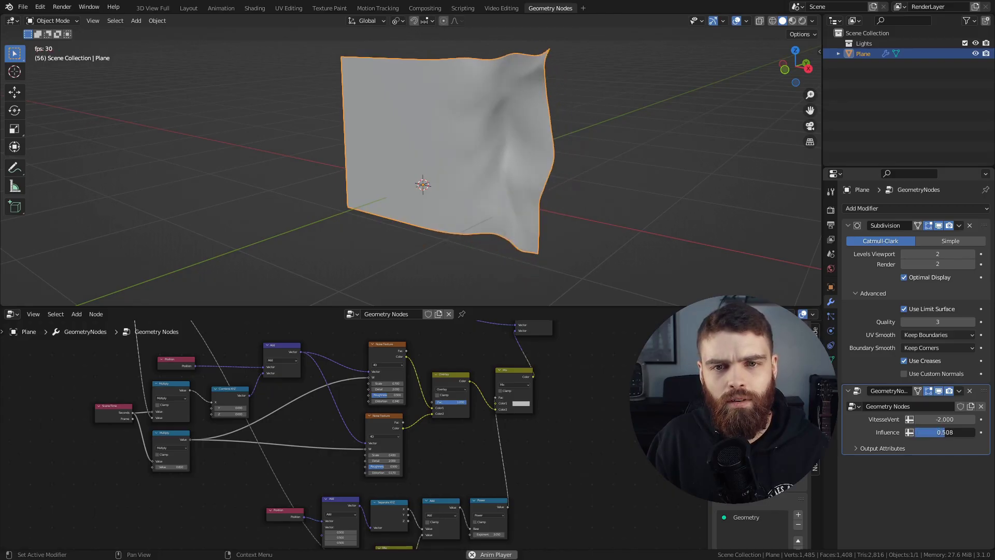
- Save the file and toggle the node editor to fullscreen and back
key(ctrl+s)
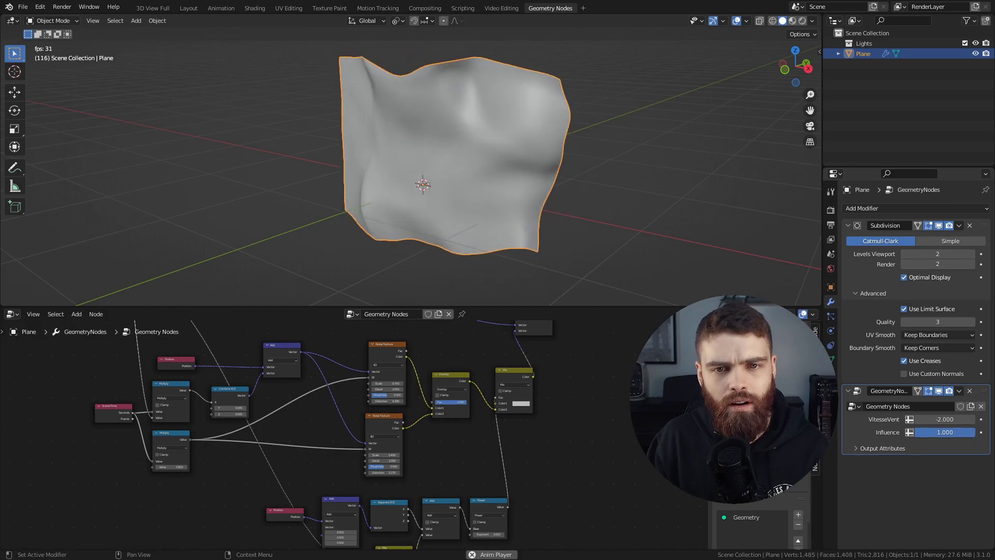
key(ctrl+space)
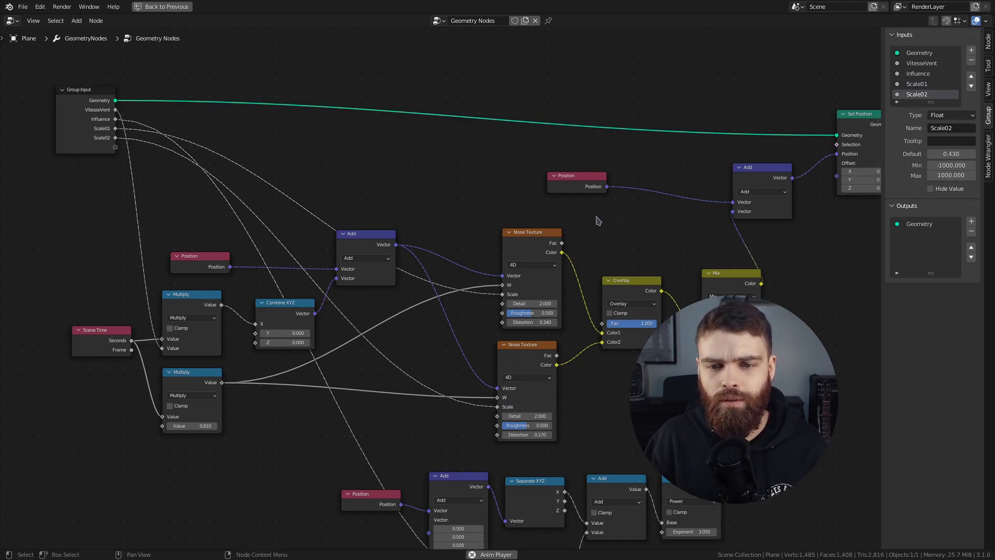
key(ctrl+space)
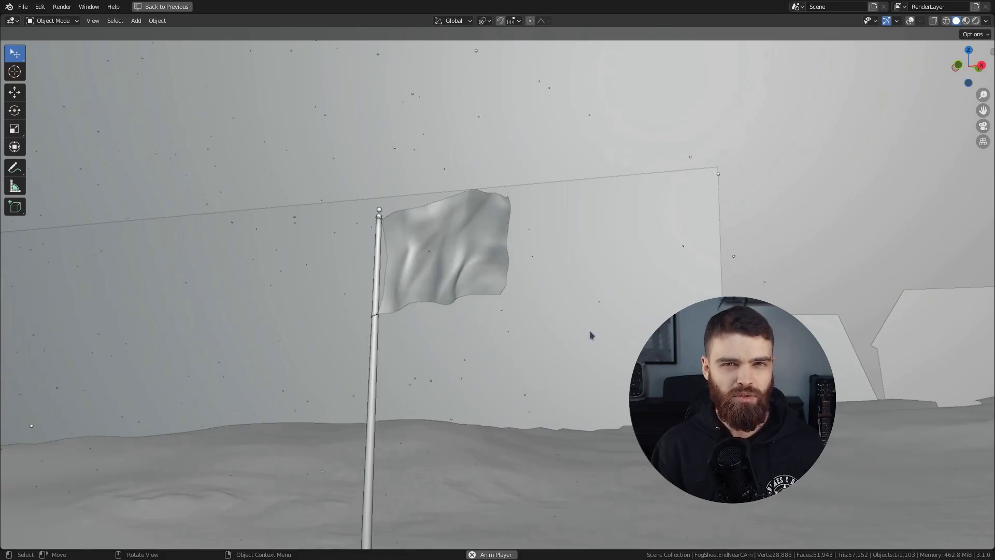
- Switch the viewport to Rendered shading to view the waving flag on its pole
key(z)
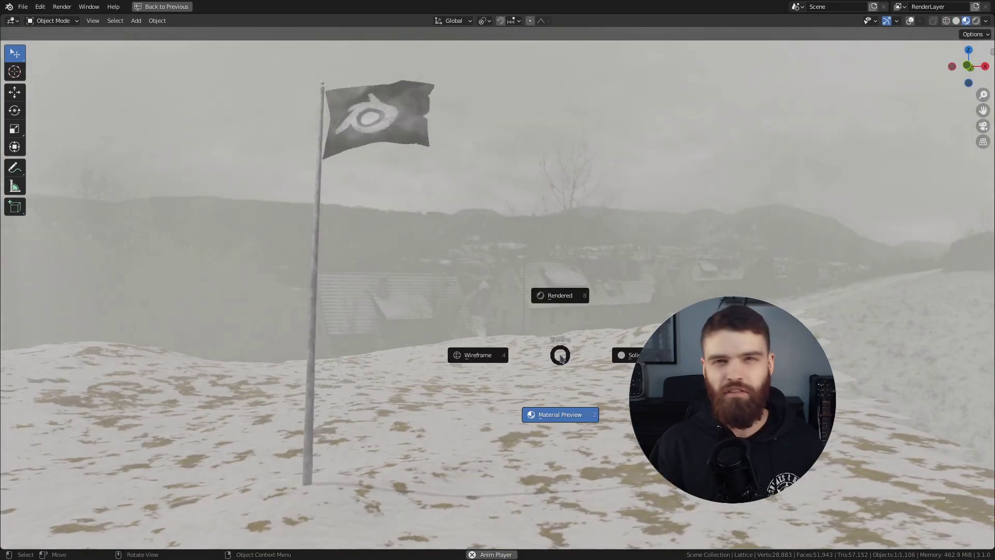
click(562, 314)
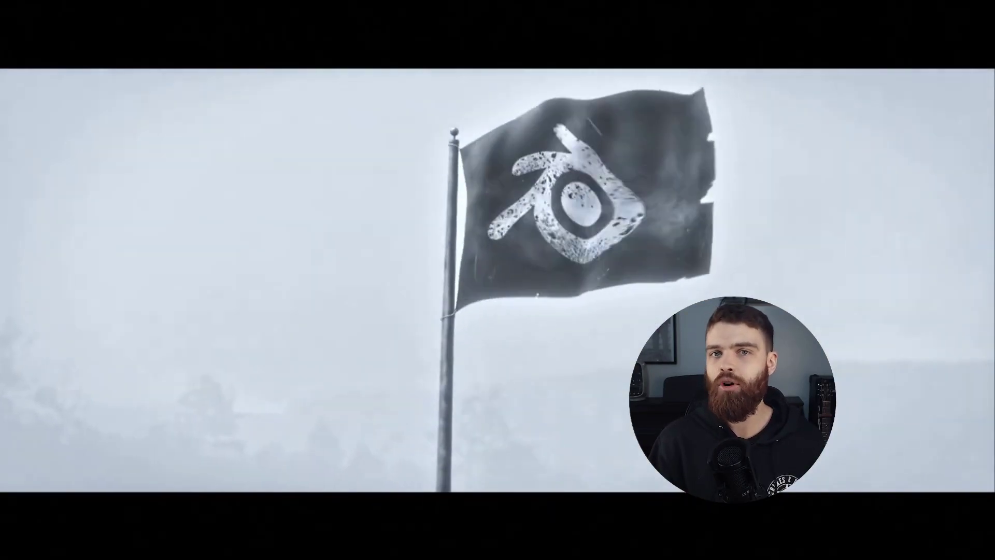